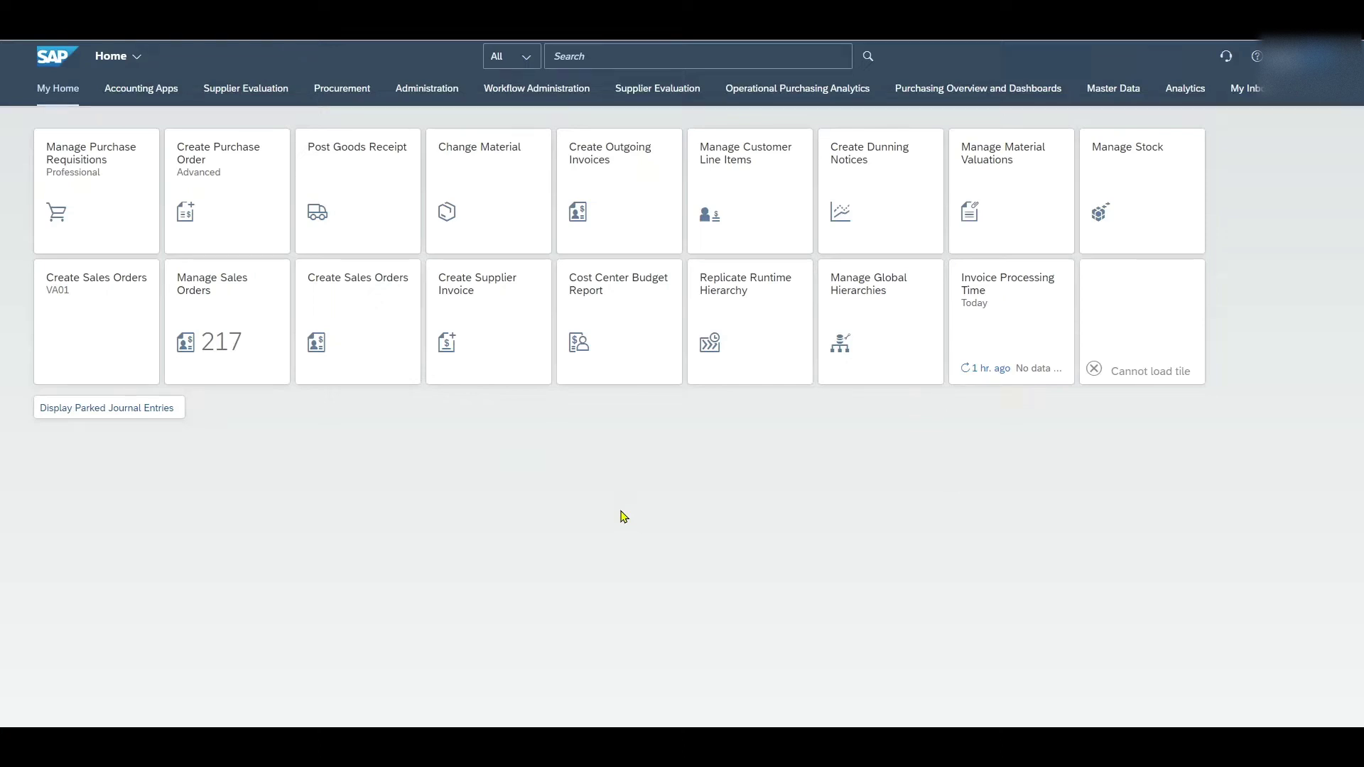
Search the launchpad for 'migrate your data' and open the Migrate Your Data - Migration Cockpit app
click(600, 59)
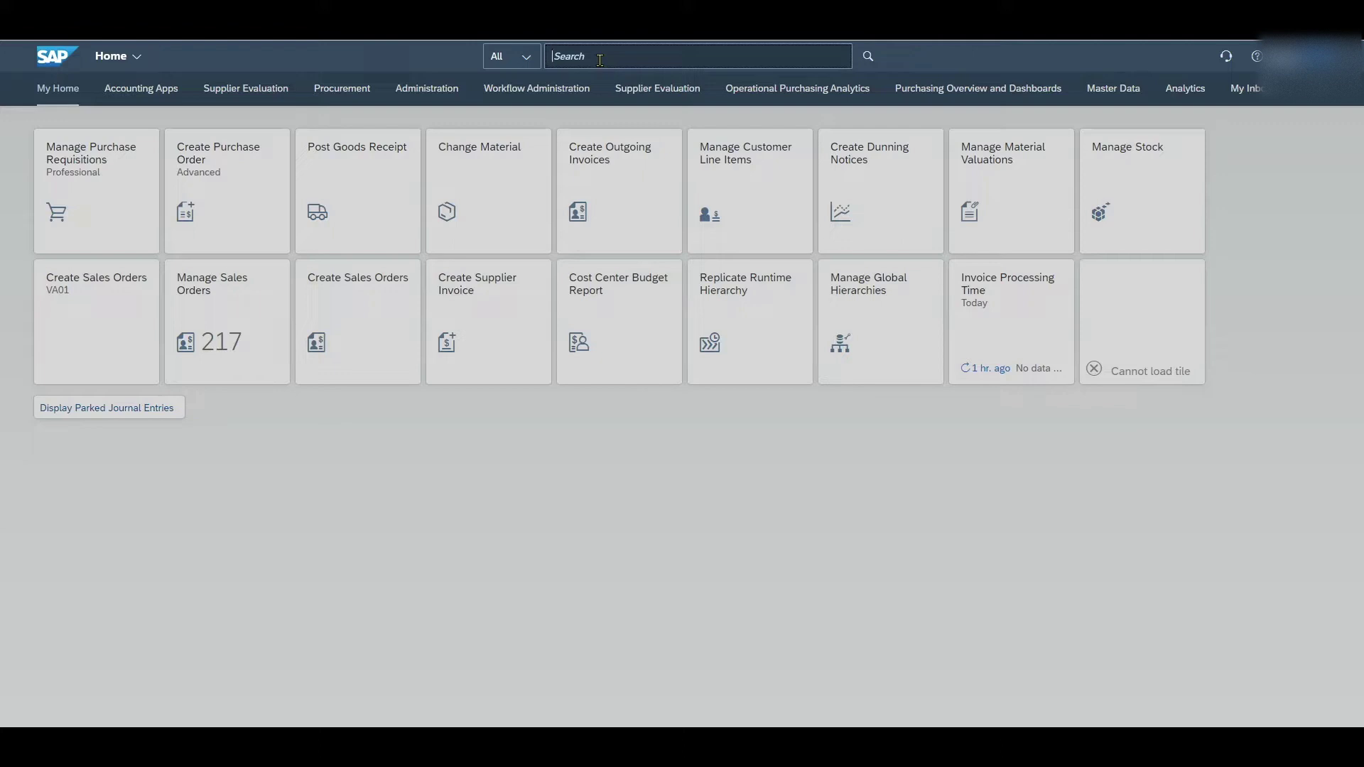
key(Escape)
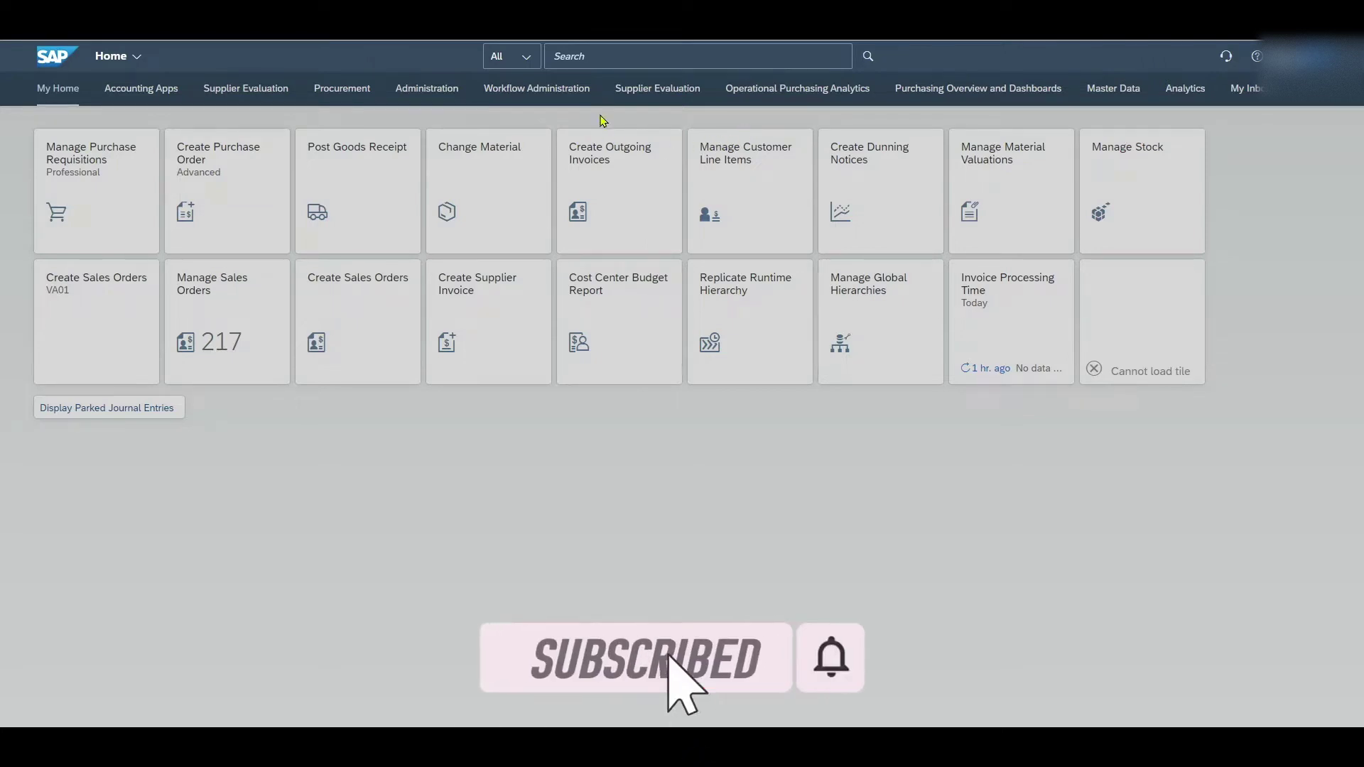
click(595, 57)
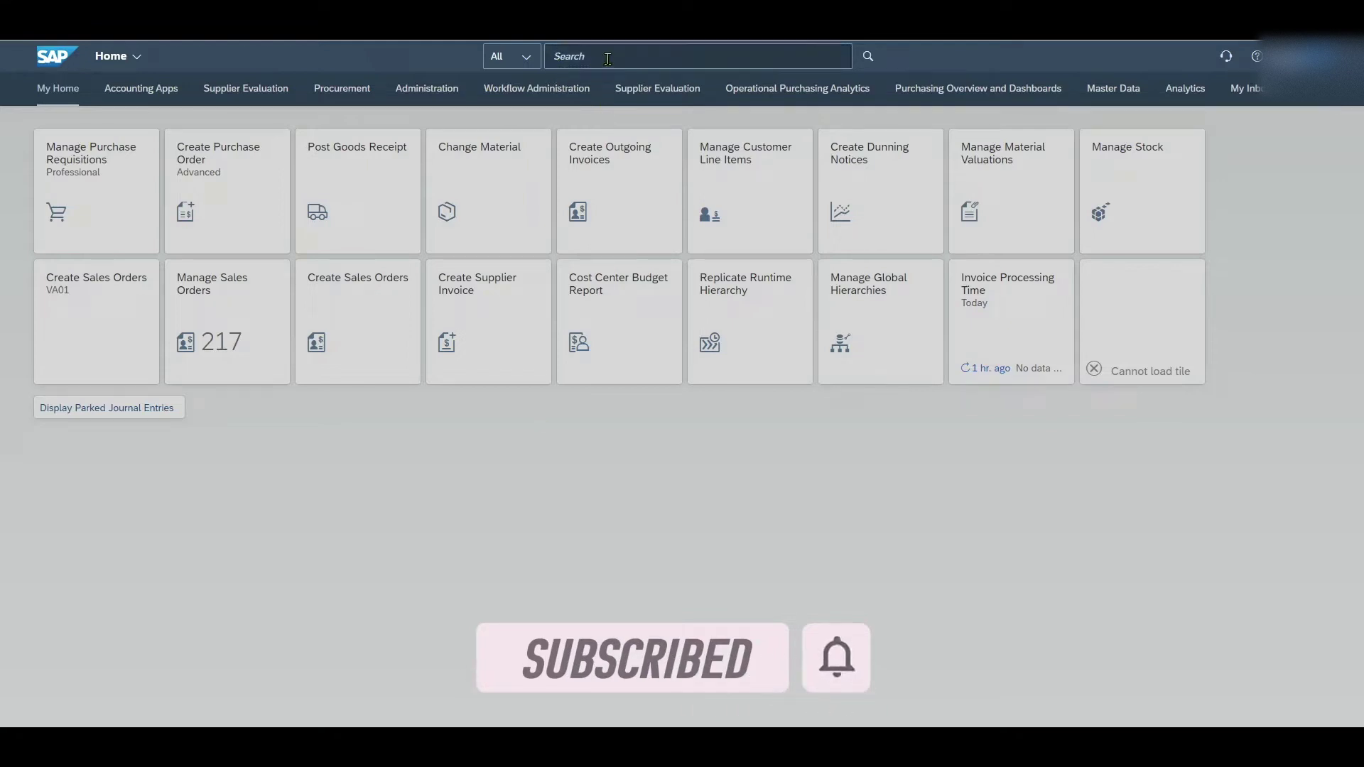
text(migrate your dat)
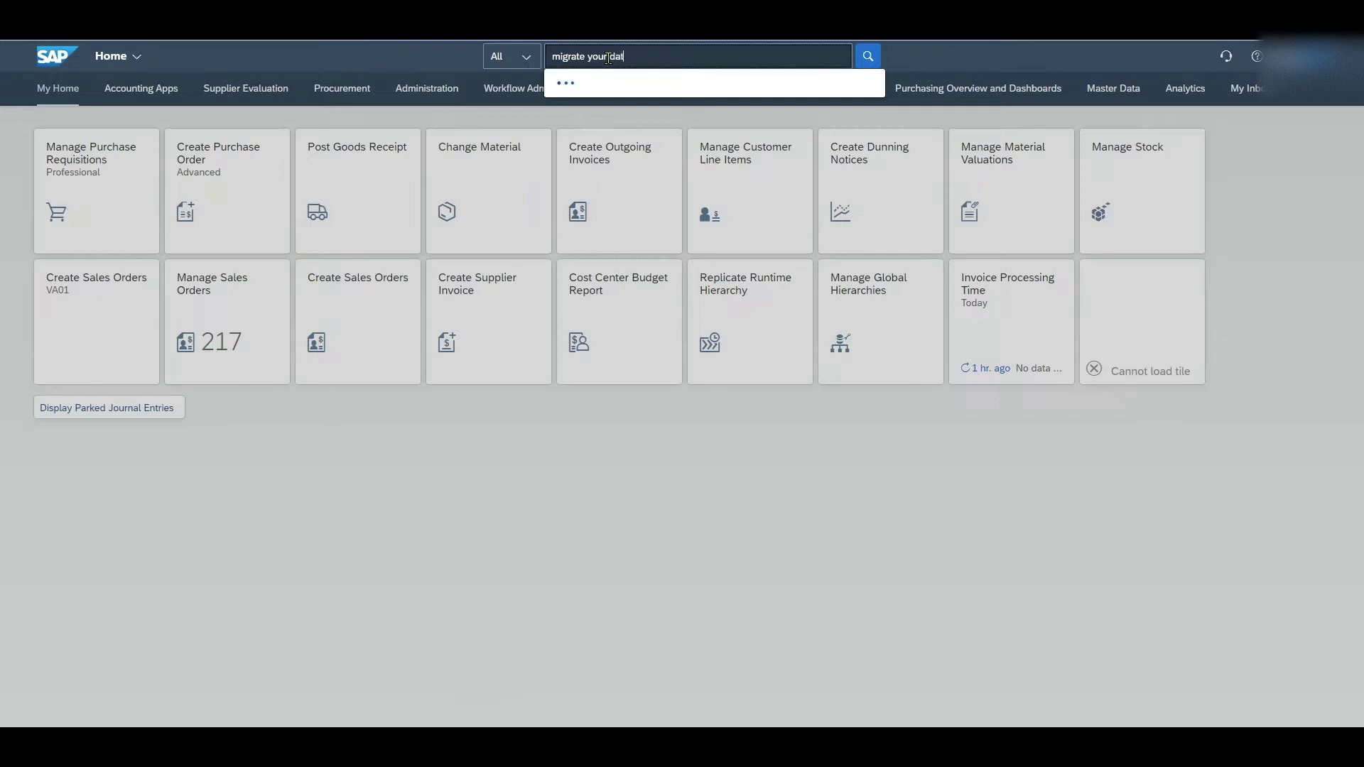
text(a)
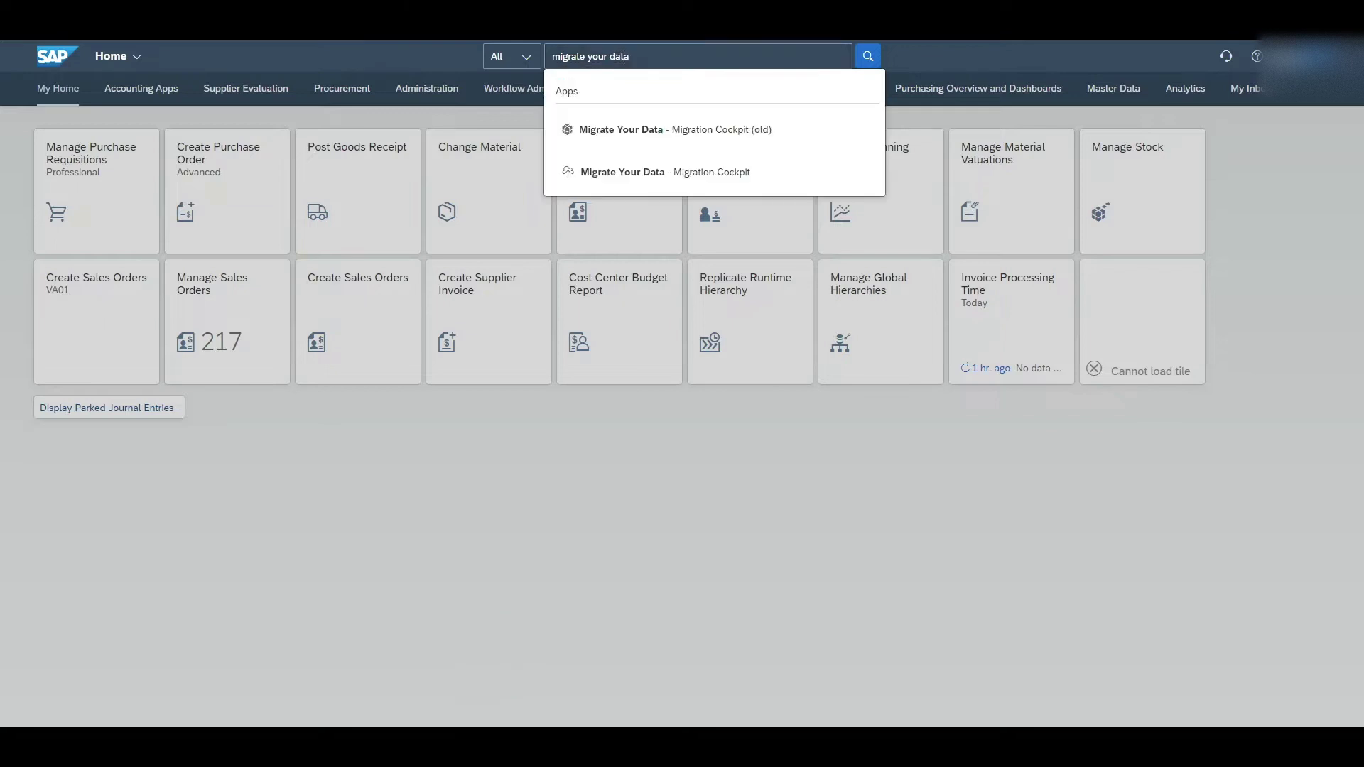
click(647, 174)
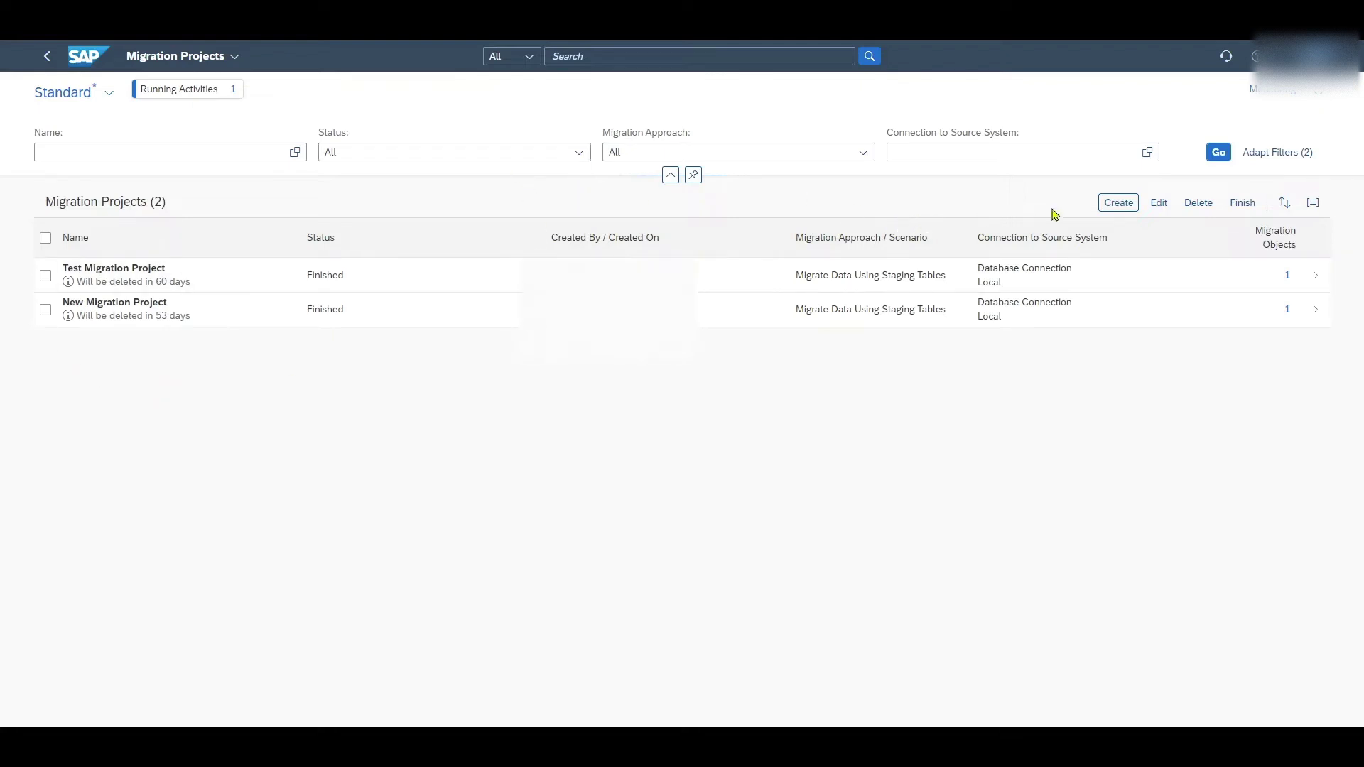
Start a new project from the Create button above the Migration Projects list
click(1119, 203)
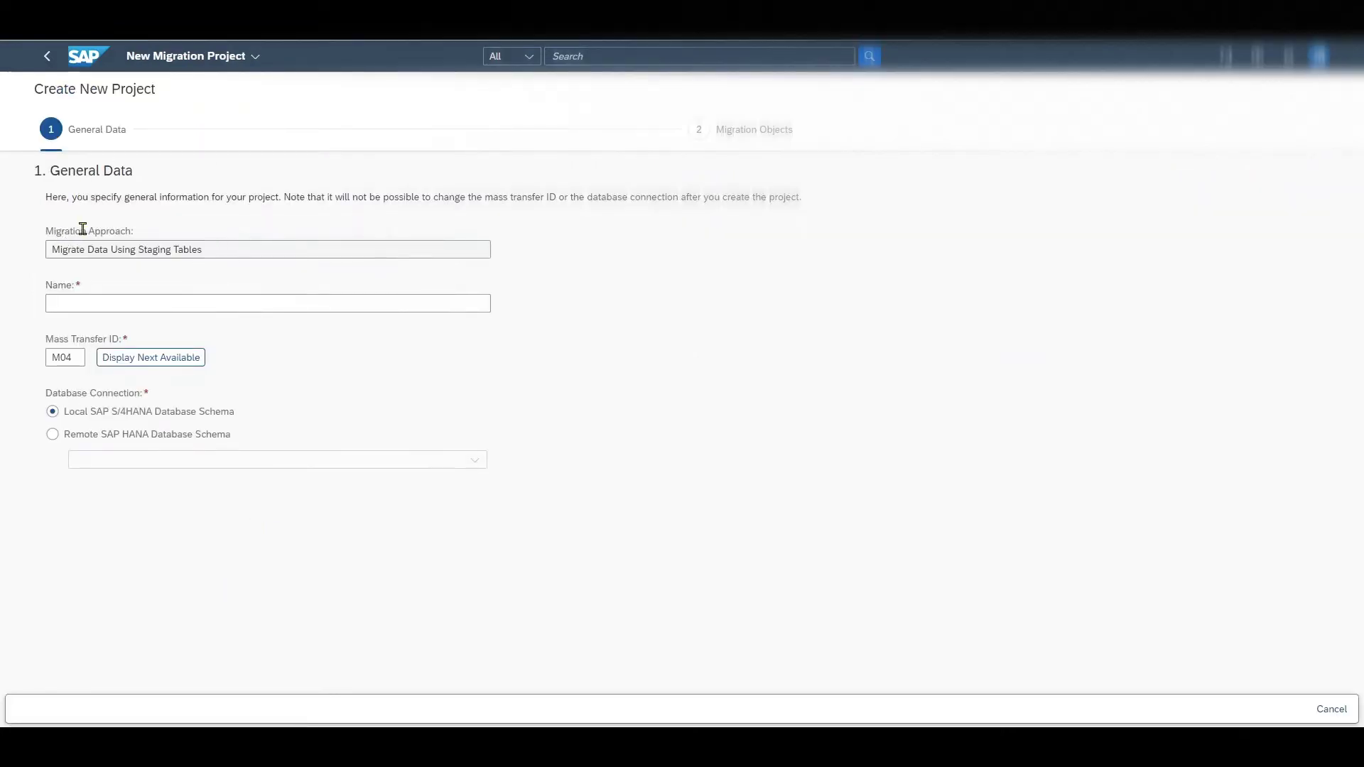
drag(231, 255, 32, 250)
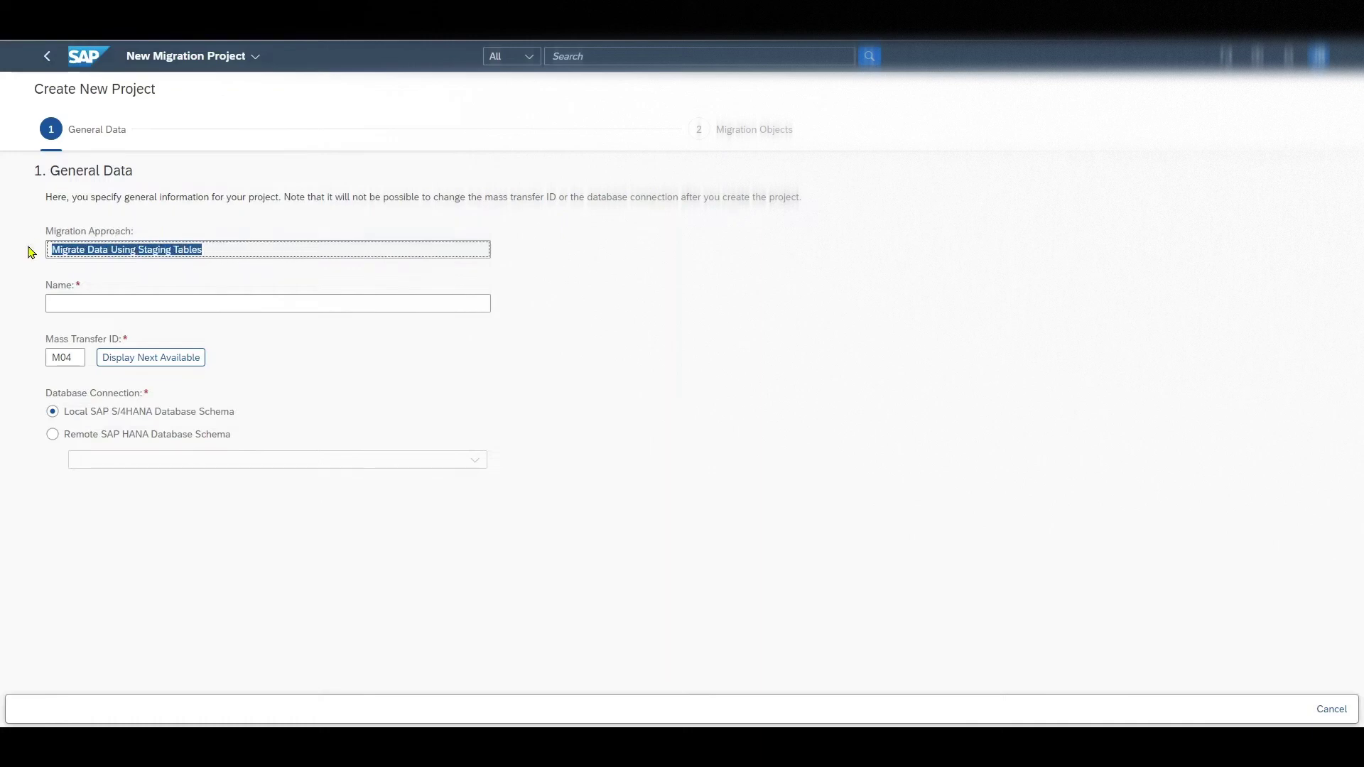
click(225, 249)
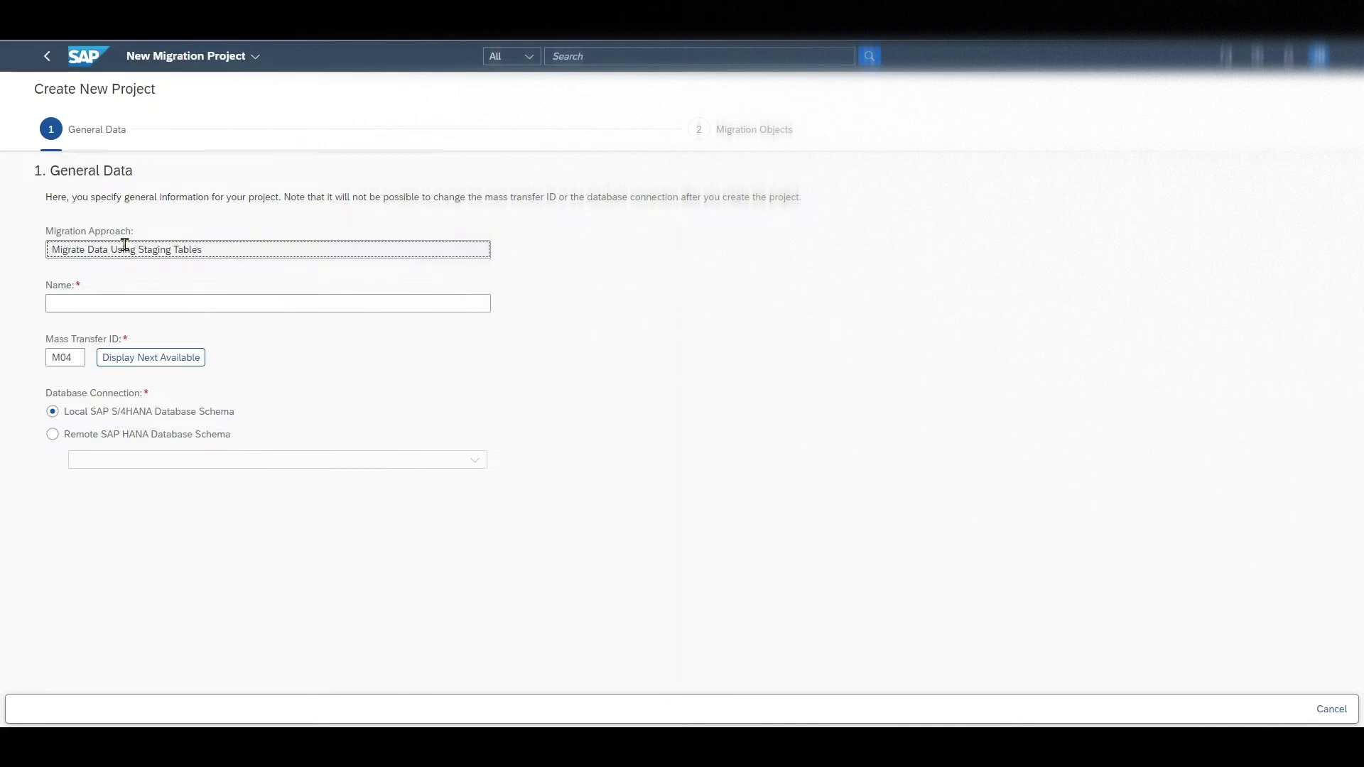
click(344, 338)
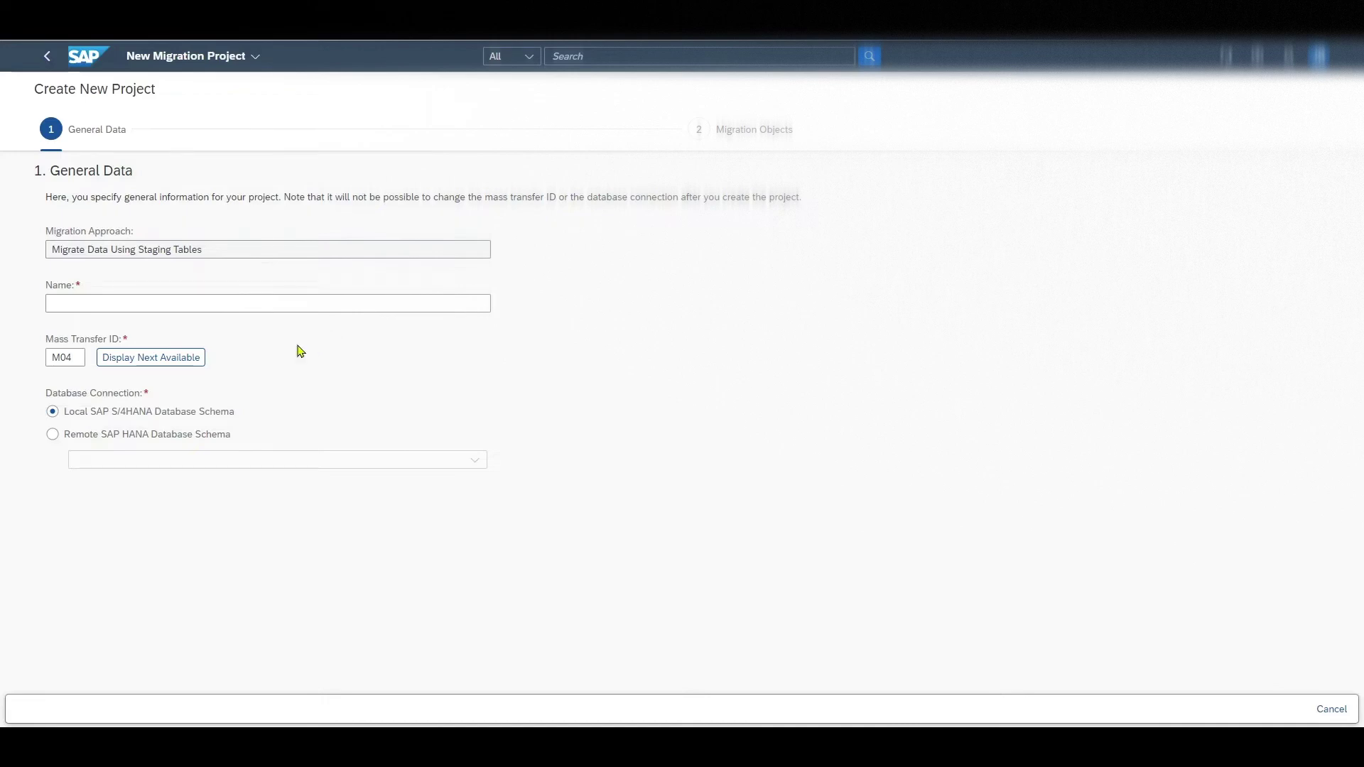
drag(204, 249, 46, 256)
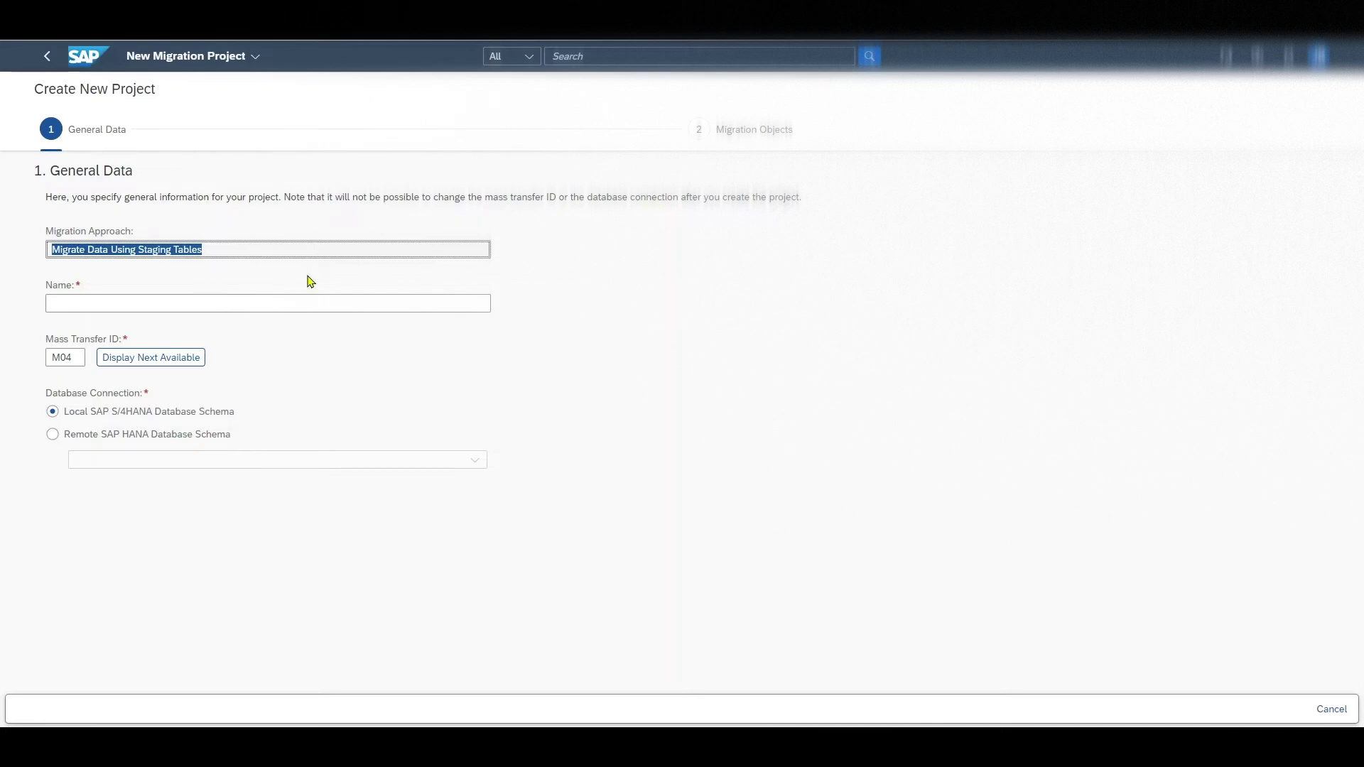
click(204, 309)
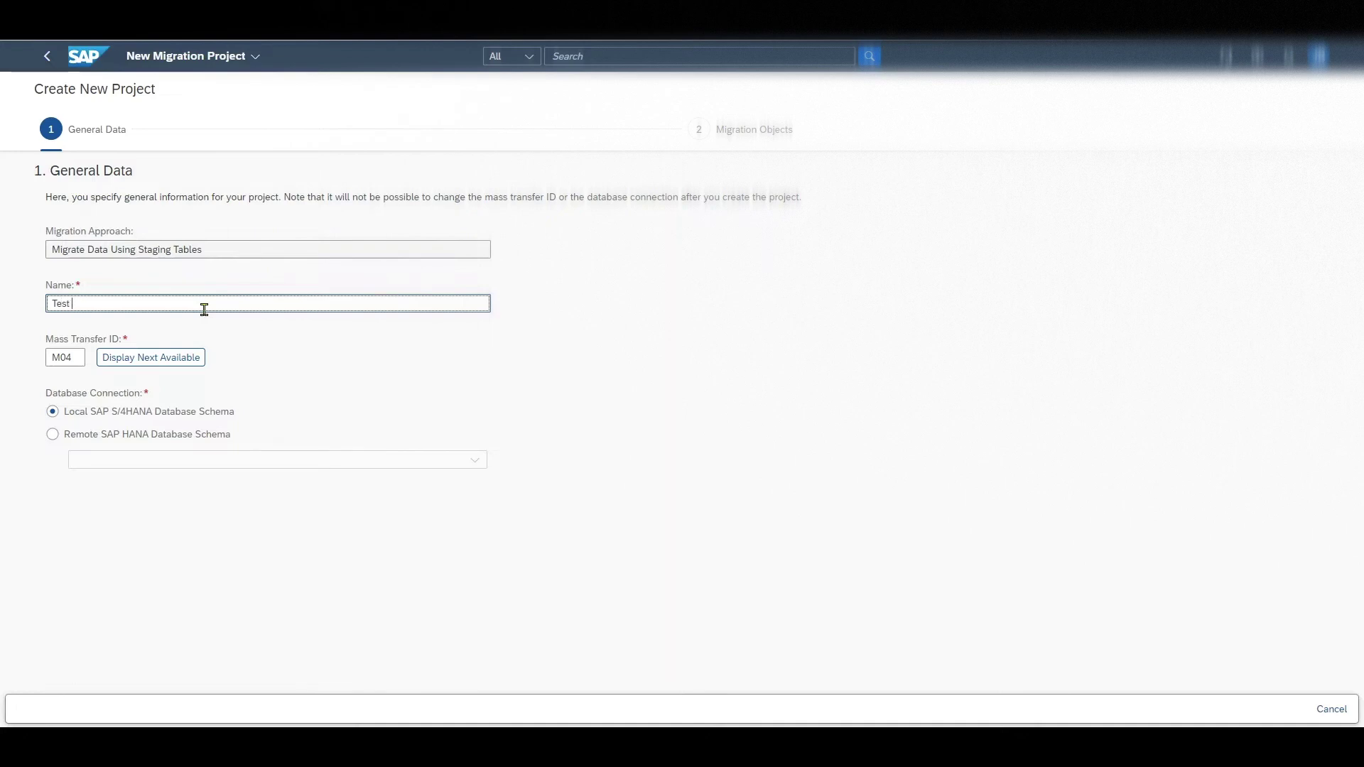
Enter the project name 'Test Migration Project New', keeping Mass Transfer ID M04
text(Test Migr)
text(ation Projekct)
text(ct New)
click(80, 359)
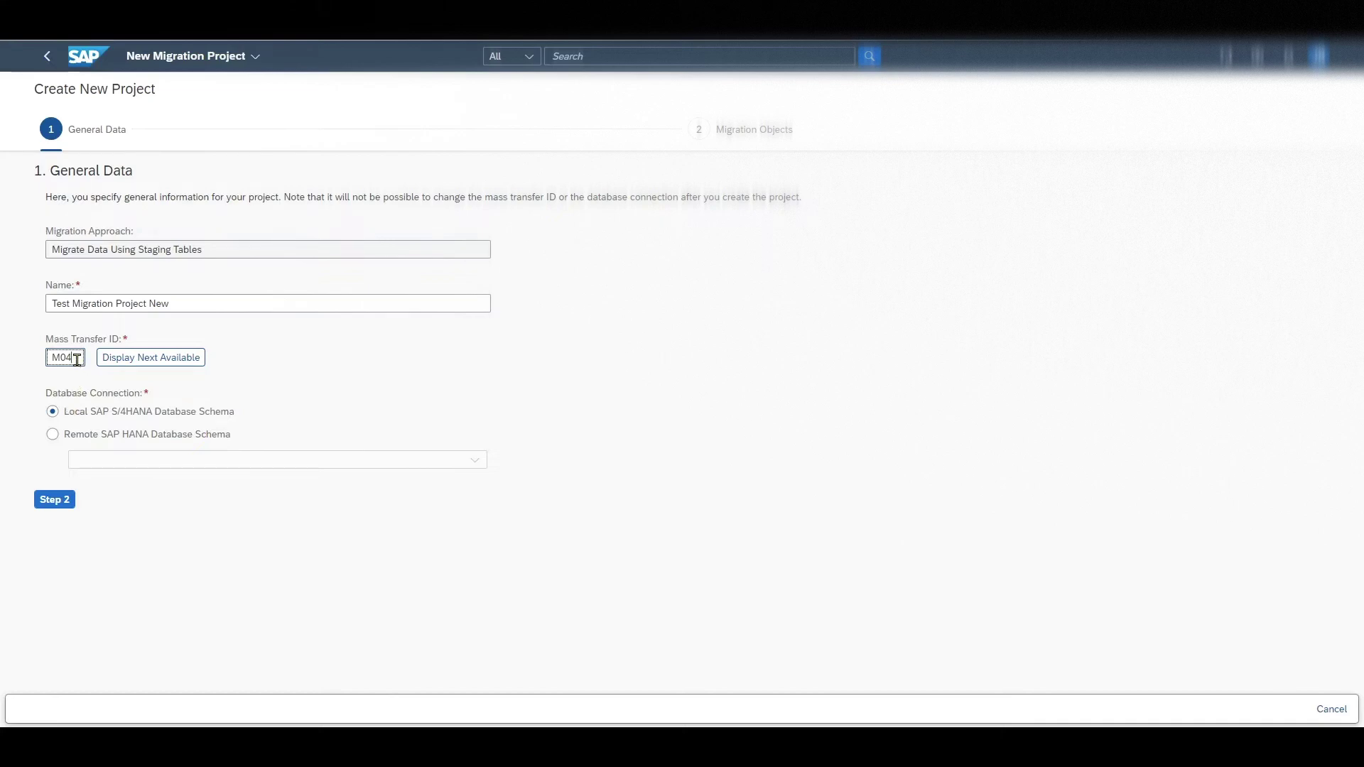
drag(61, 357, 49, 358)
Try the remote SAP HANA schema option, then settle on the local S/4HANA database schema
click(148, 444)
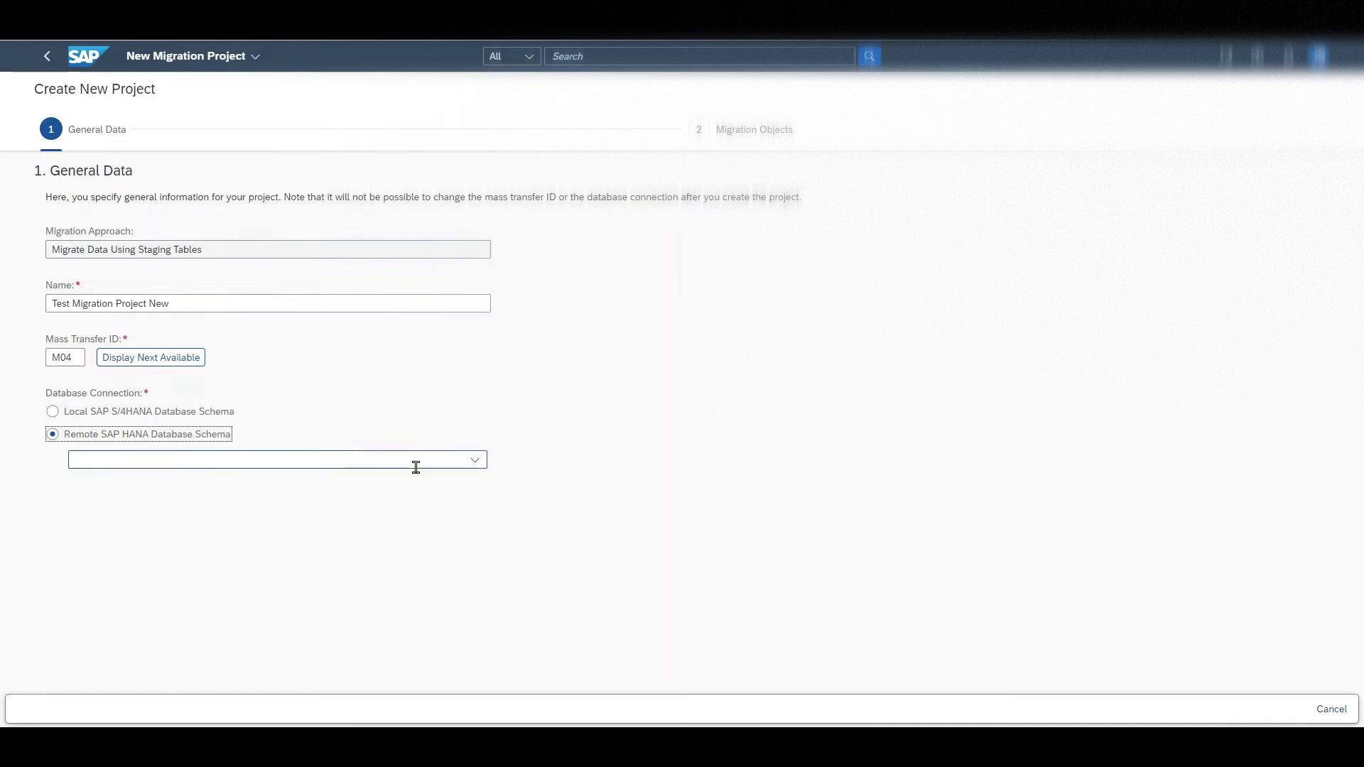
click(478, 460)
click(337, 481)
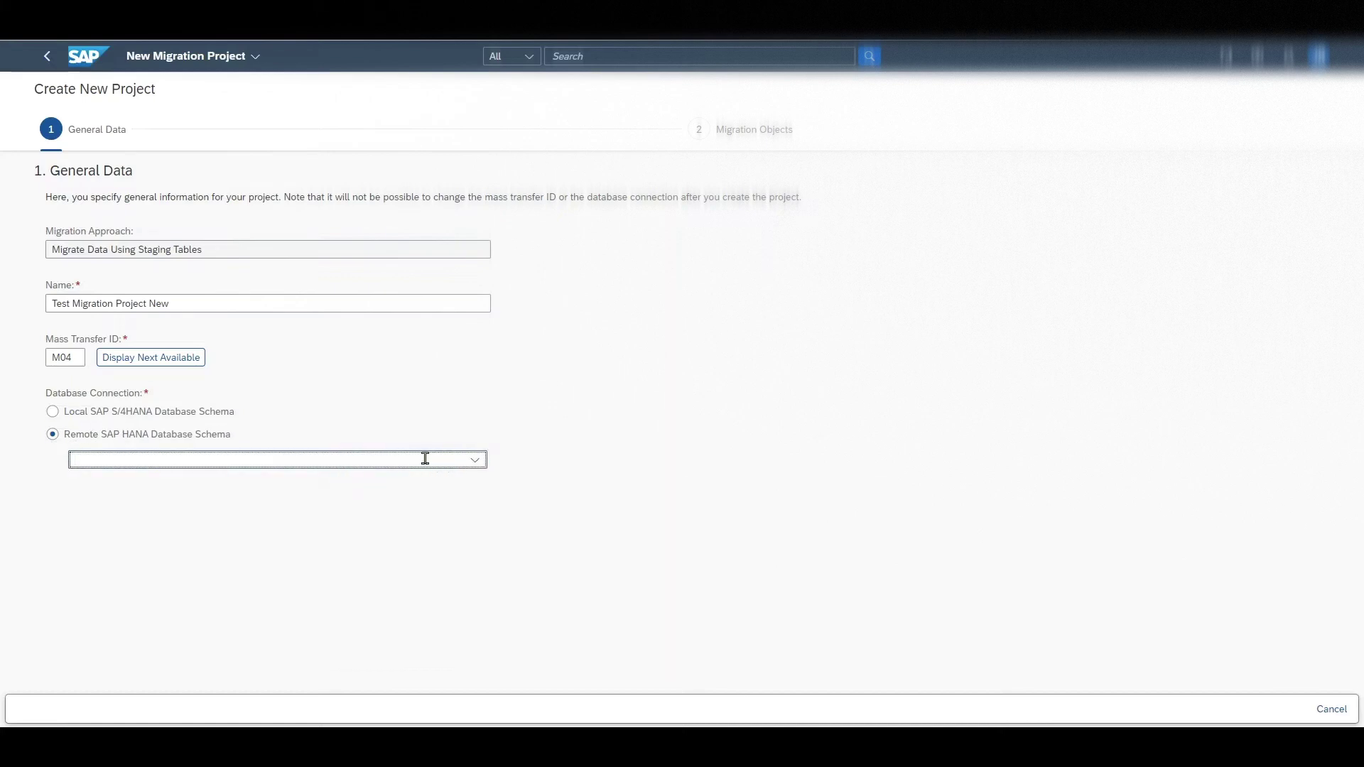
click(151, 416)
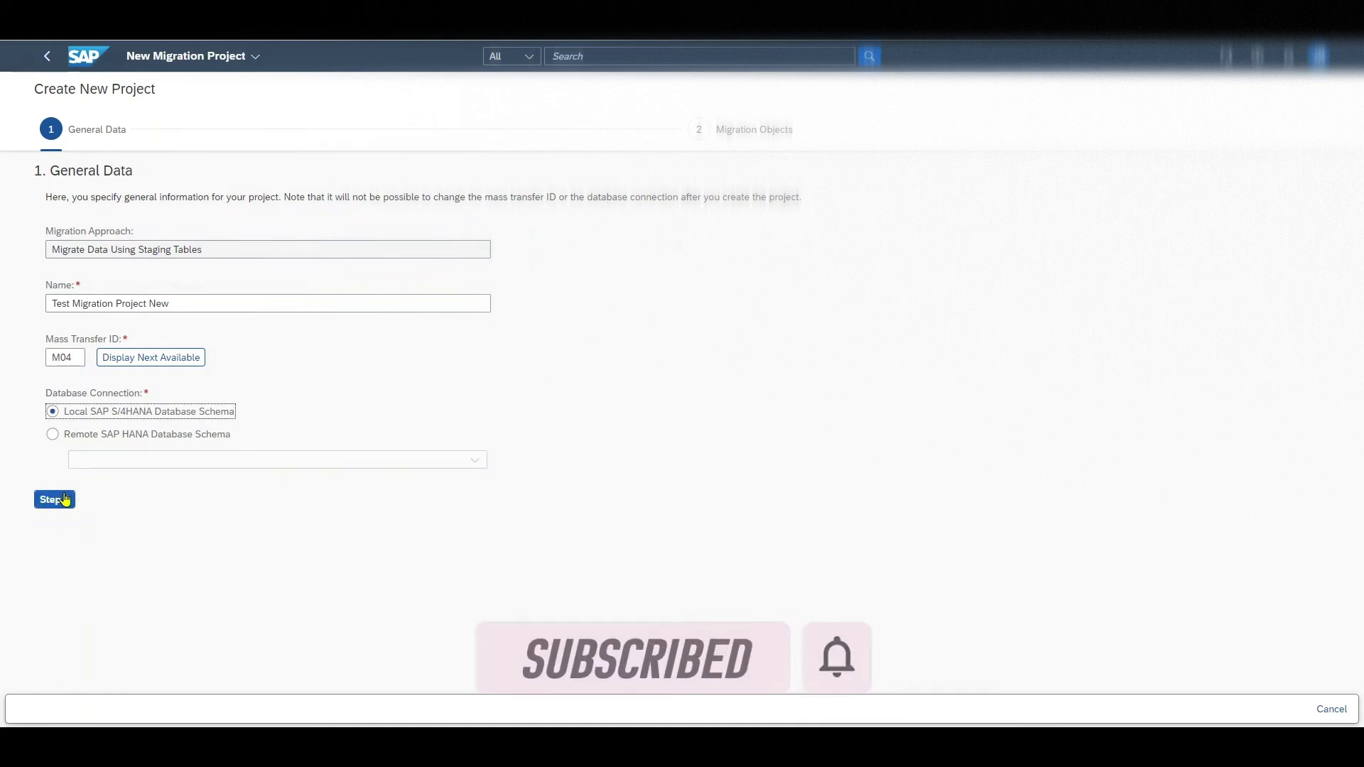
click(44, 507)
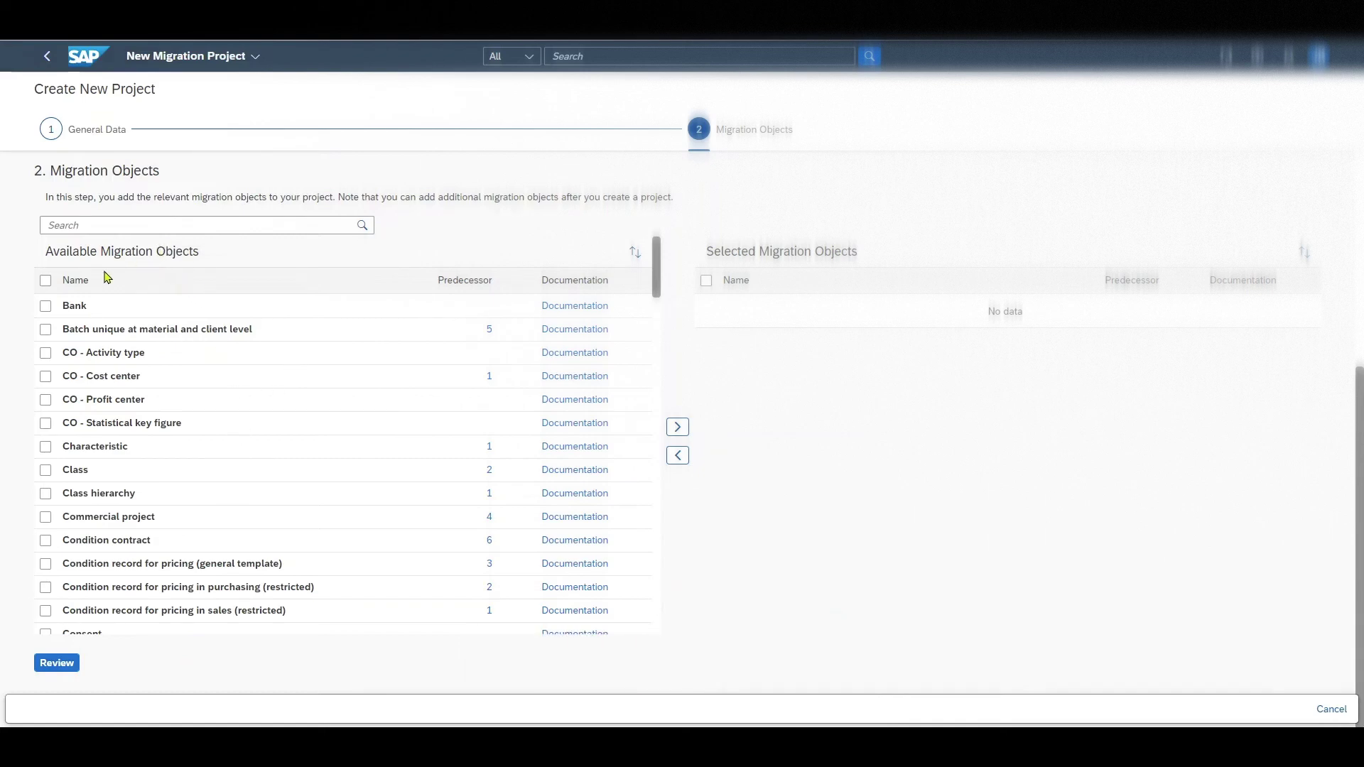
Move Bank into Selected Migration Objects and check the Predecessor objects column
click(46, 306)
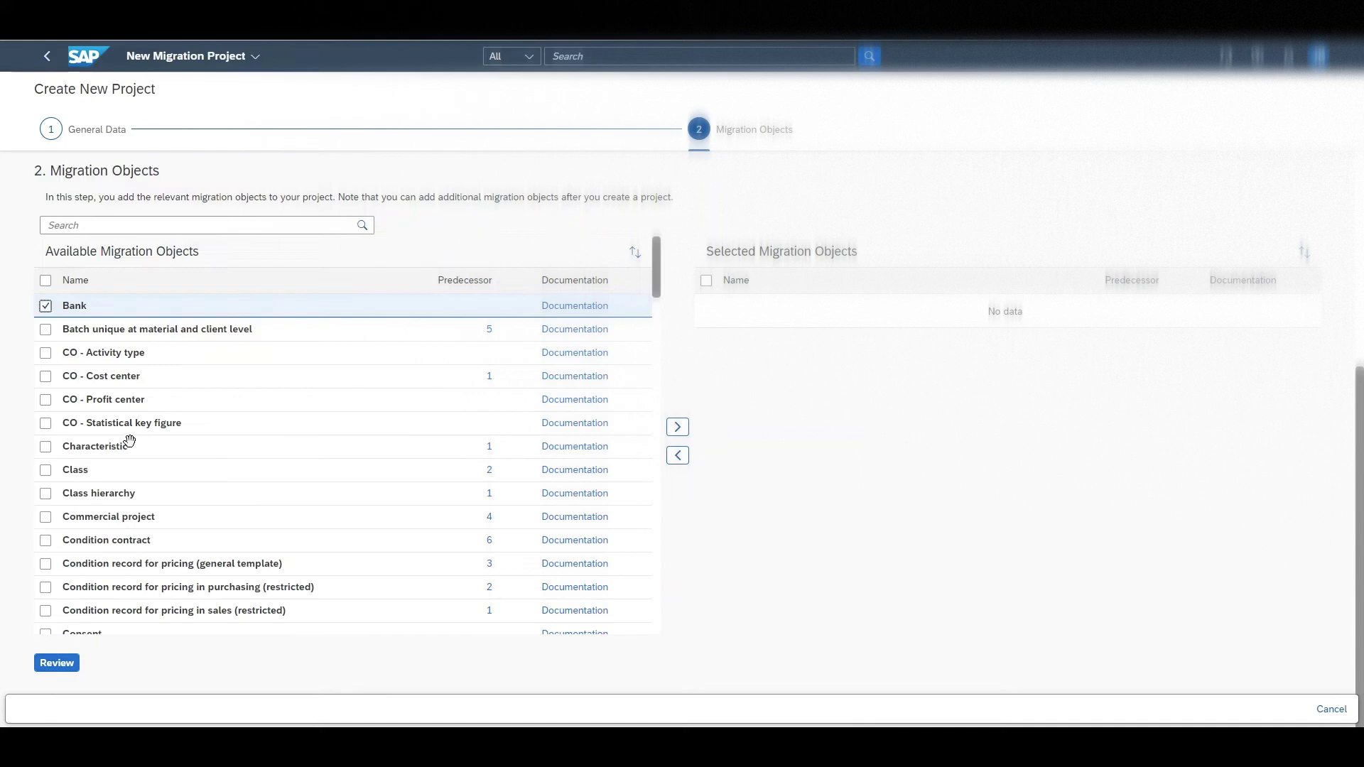
click(677, 427)
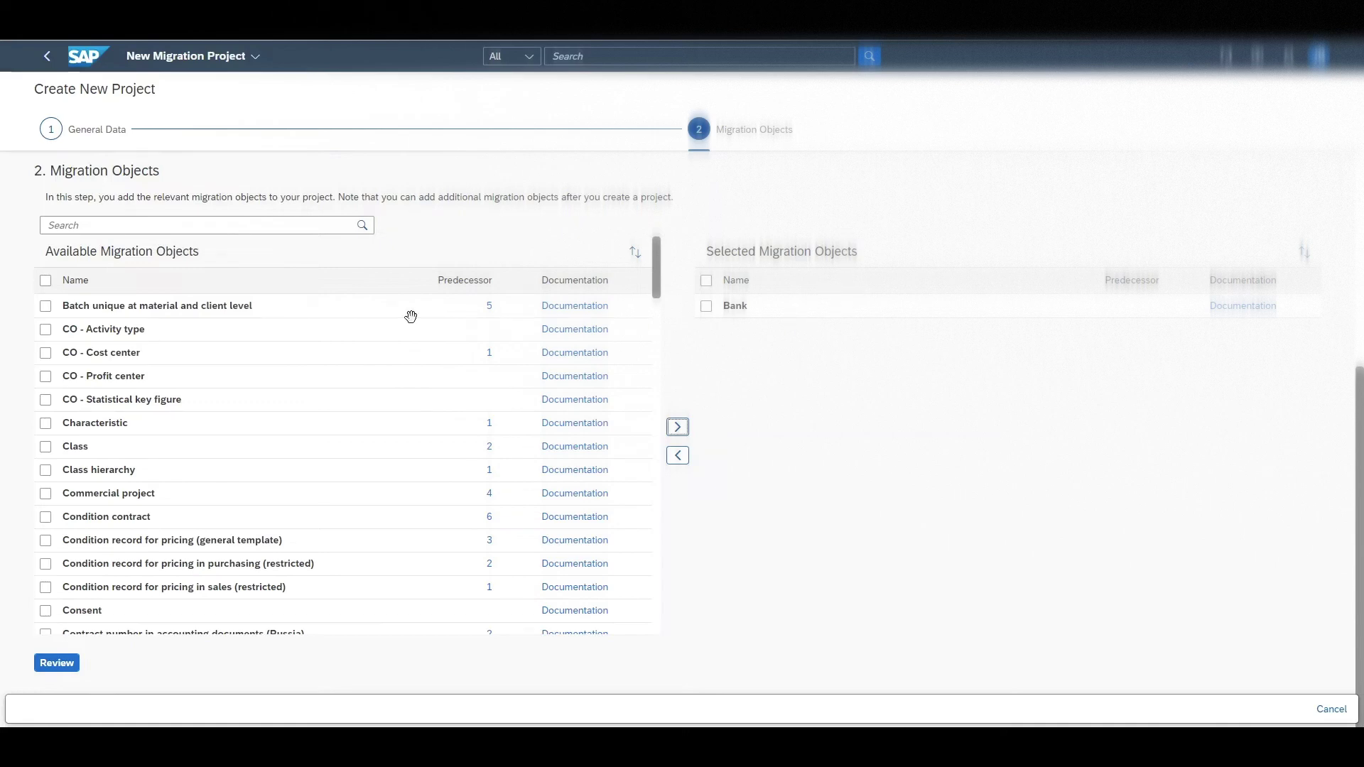
double_click(464, 279)
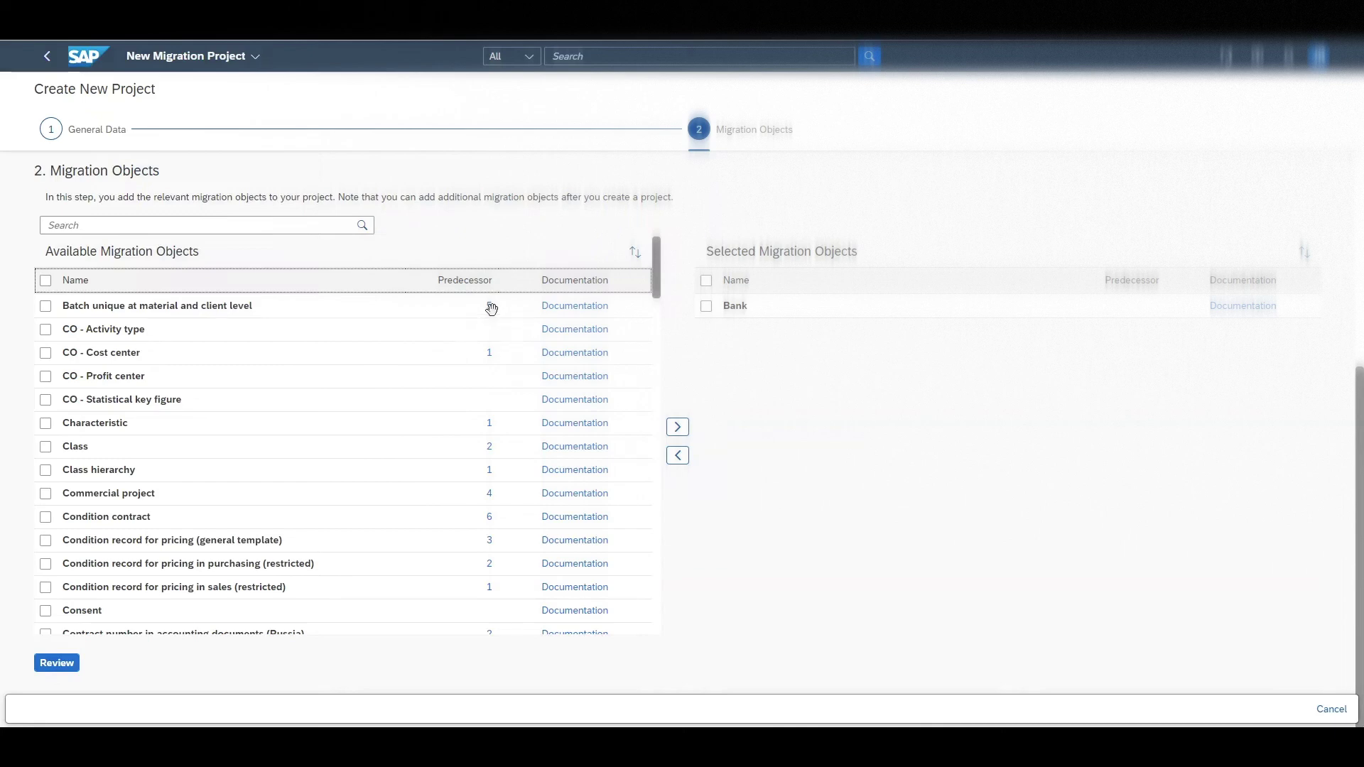
click(489, 305)
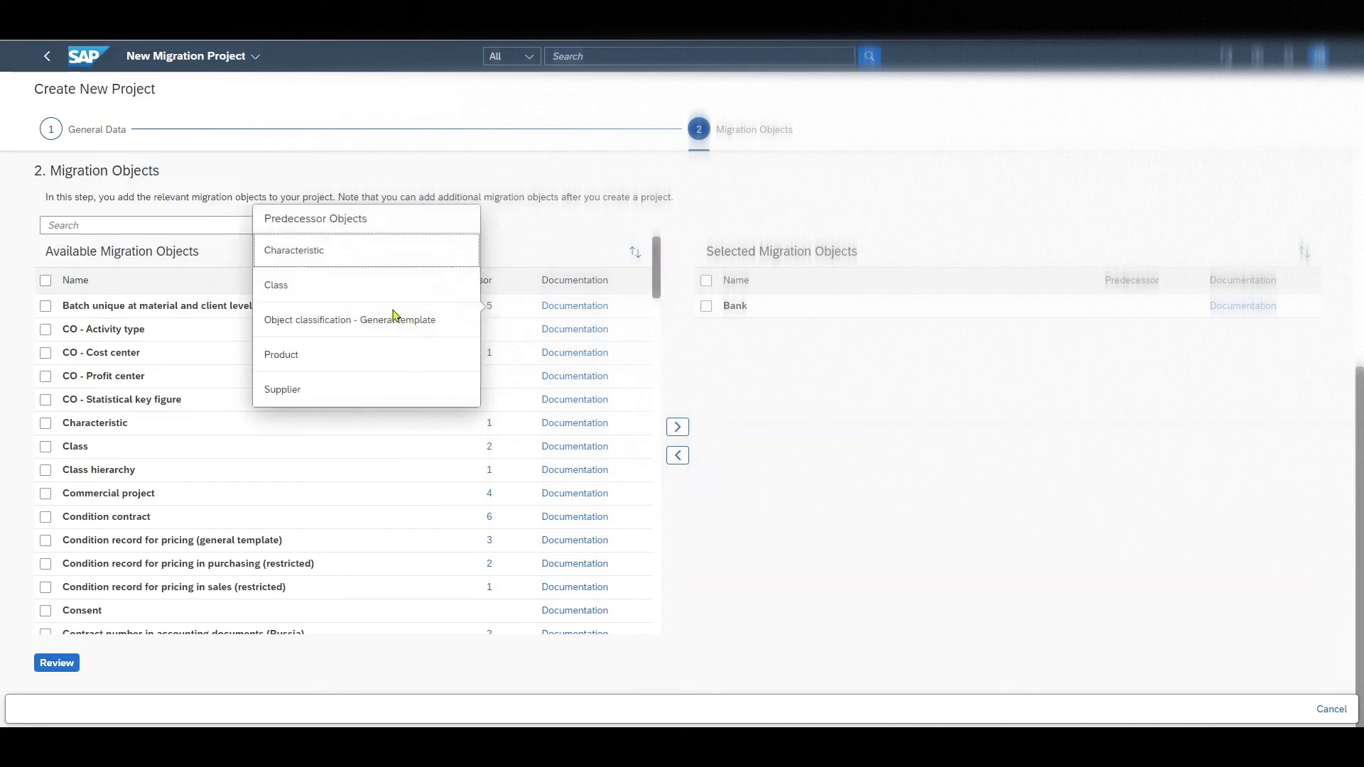
click(284, 395)
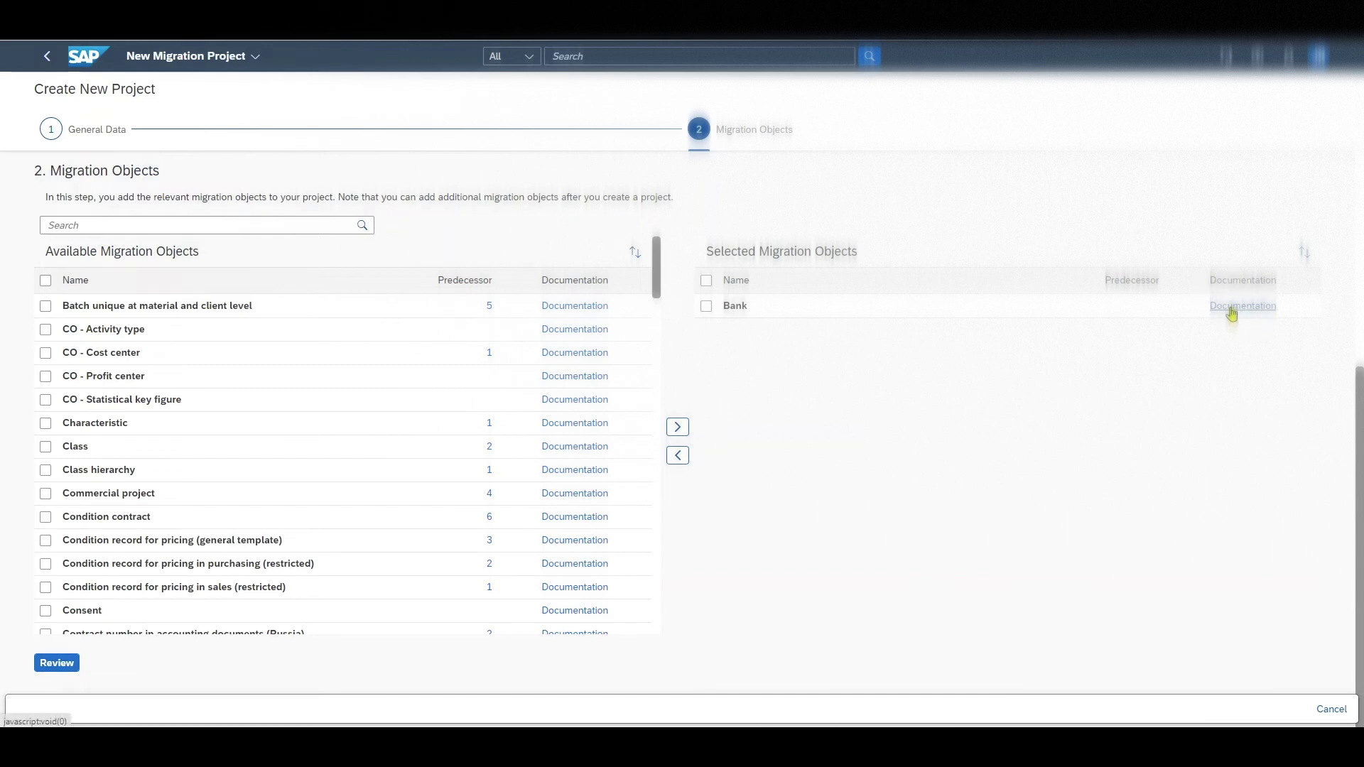
click(1233, 311)
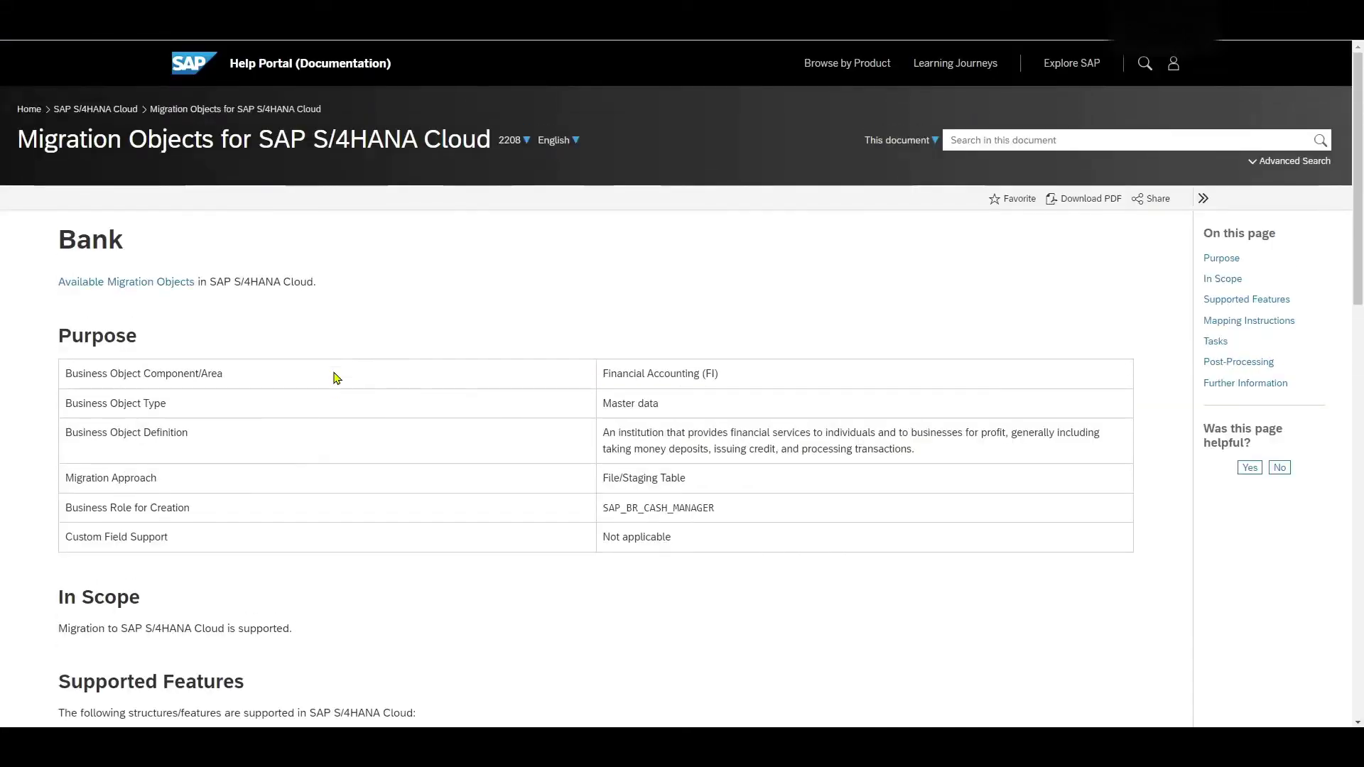
scroll(337, 377, down, 5)
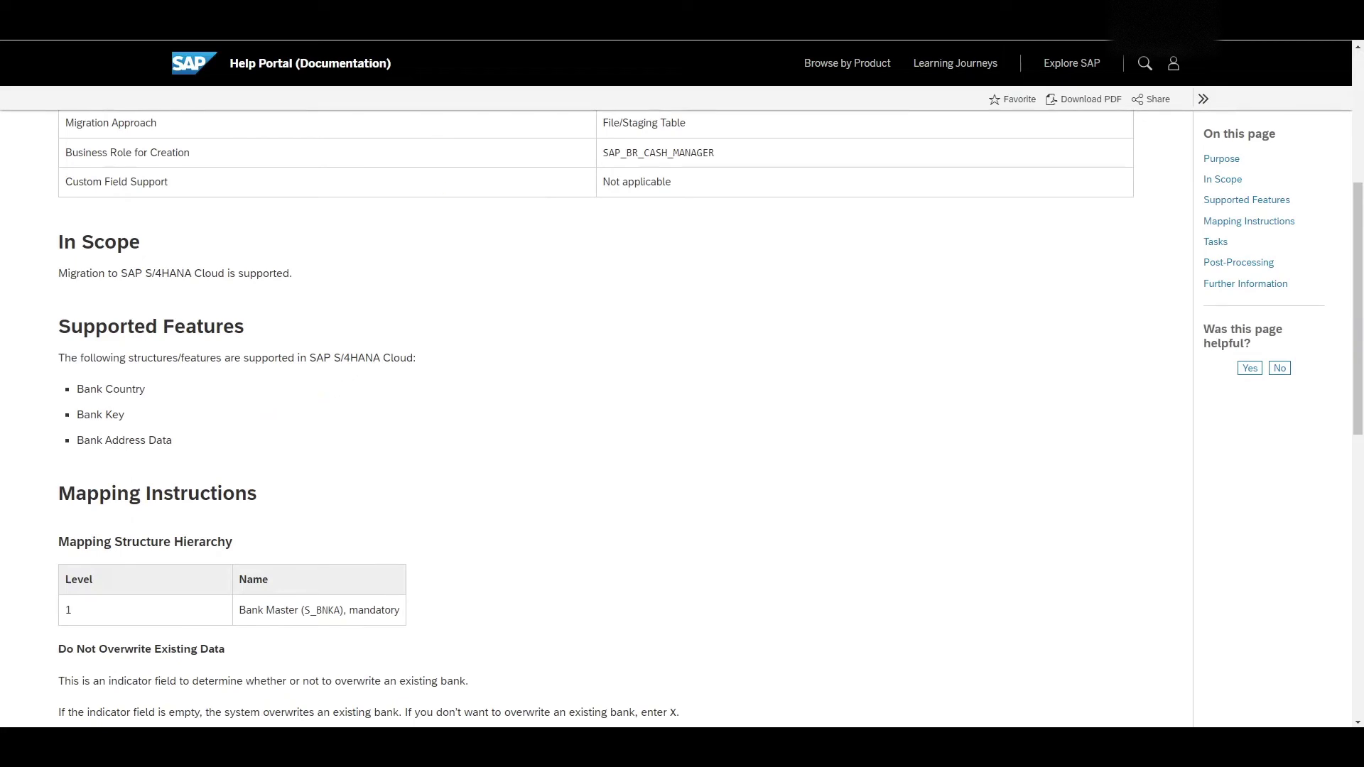
key(ctrl+w)
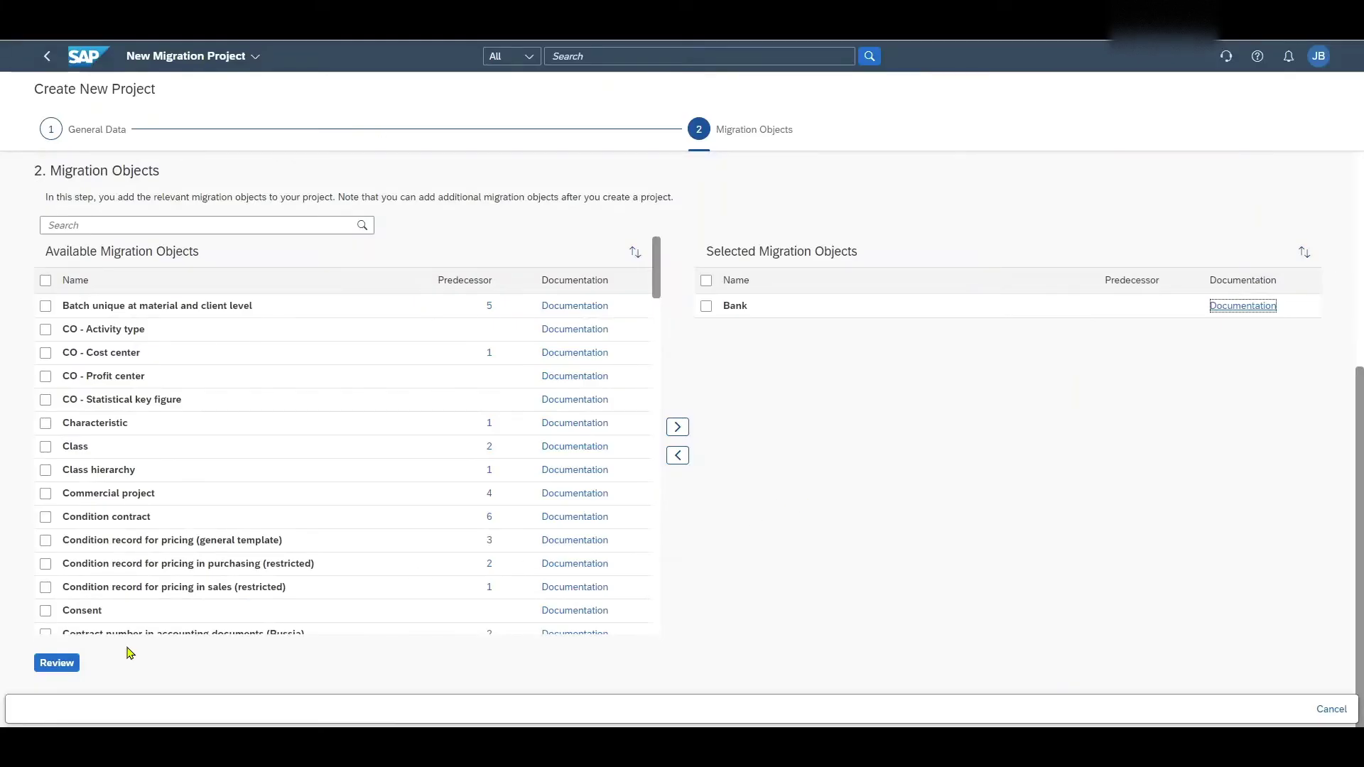
Review the project settings and create the project with its single Bank object
click(52, 663)
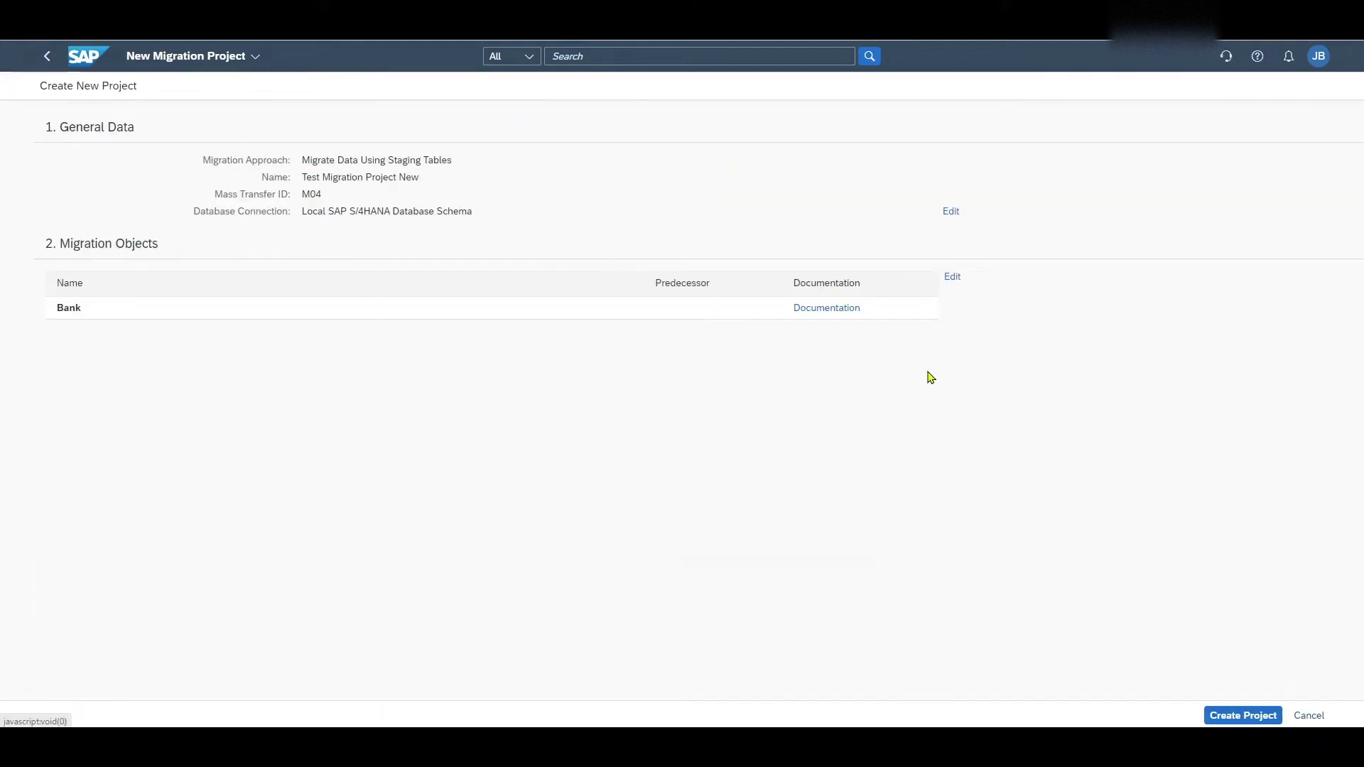
click(1238, 717)
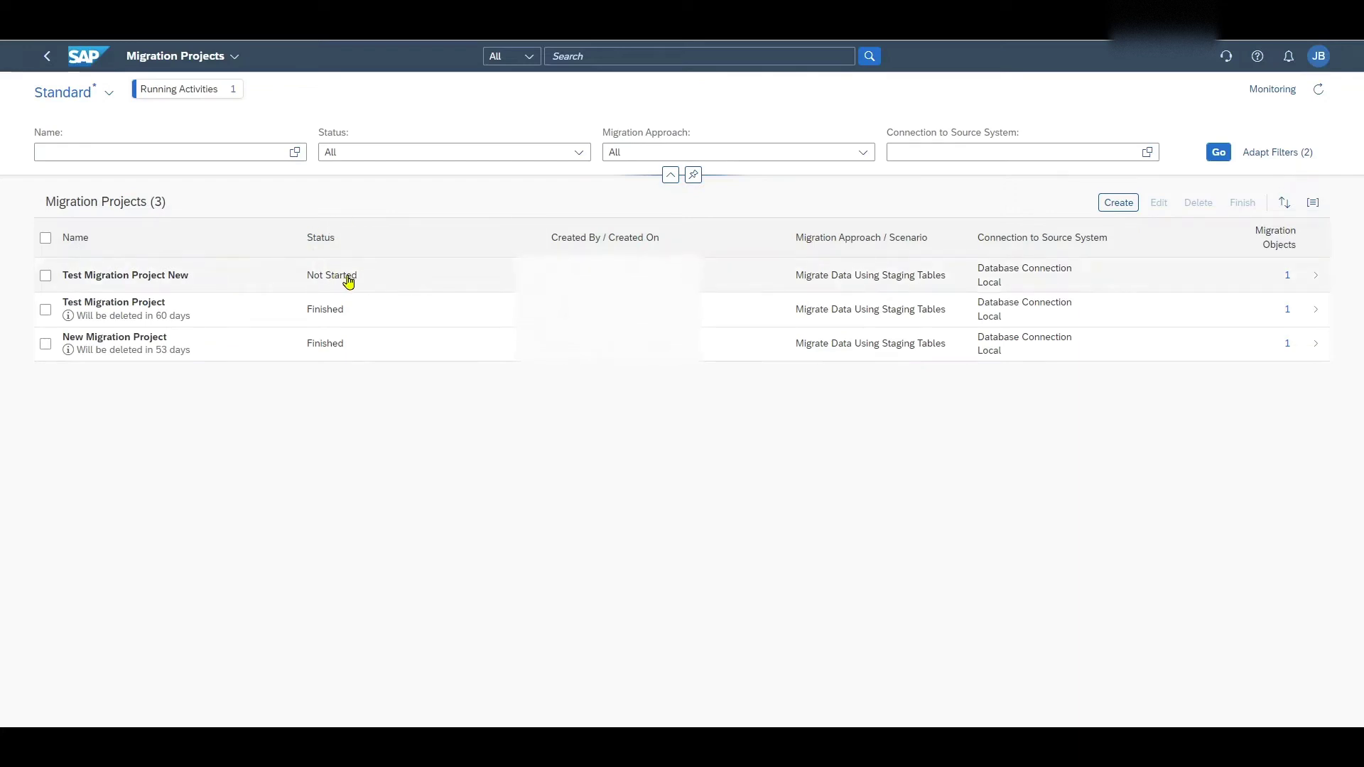
Open Test Migration Project New, download the Bank template as XML, and open it in Excel
click(1213, 274)
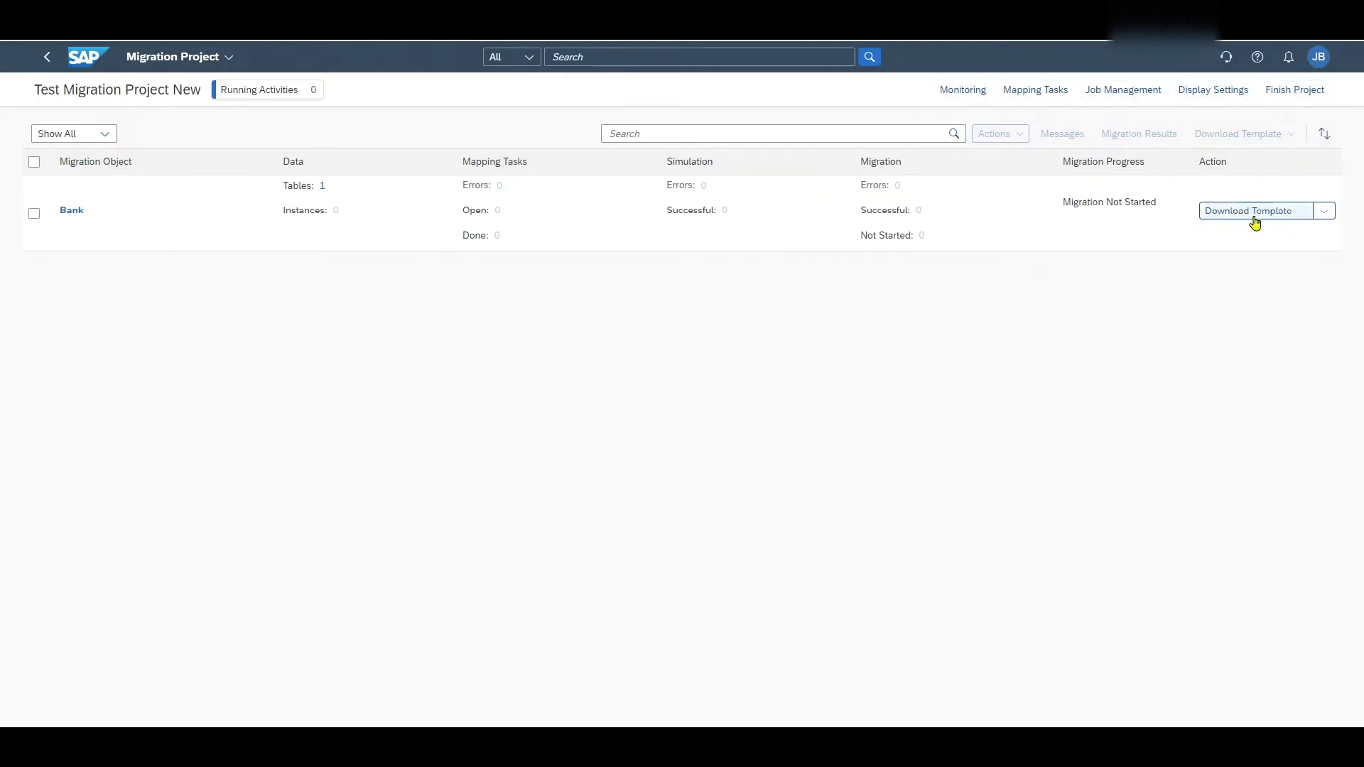
click(1292, 213)
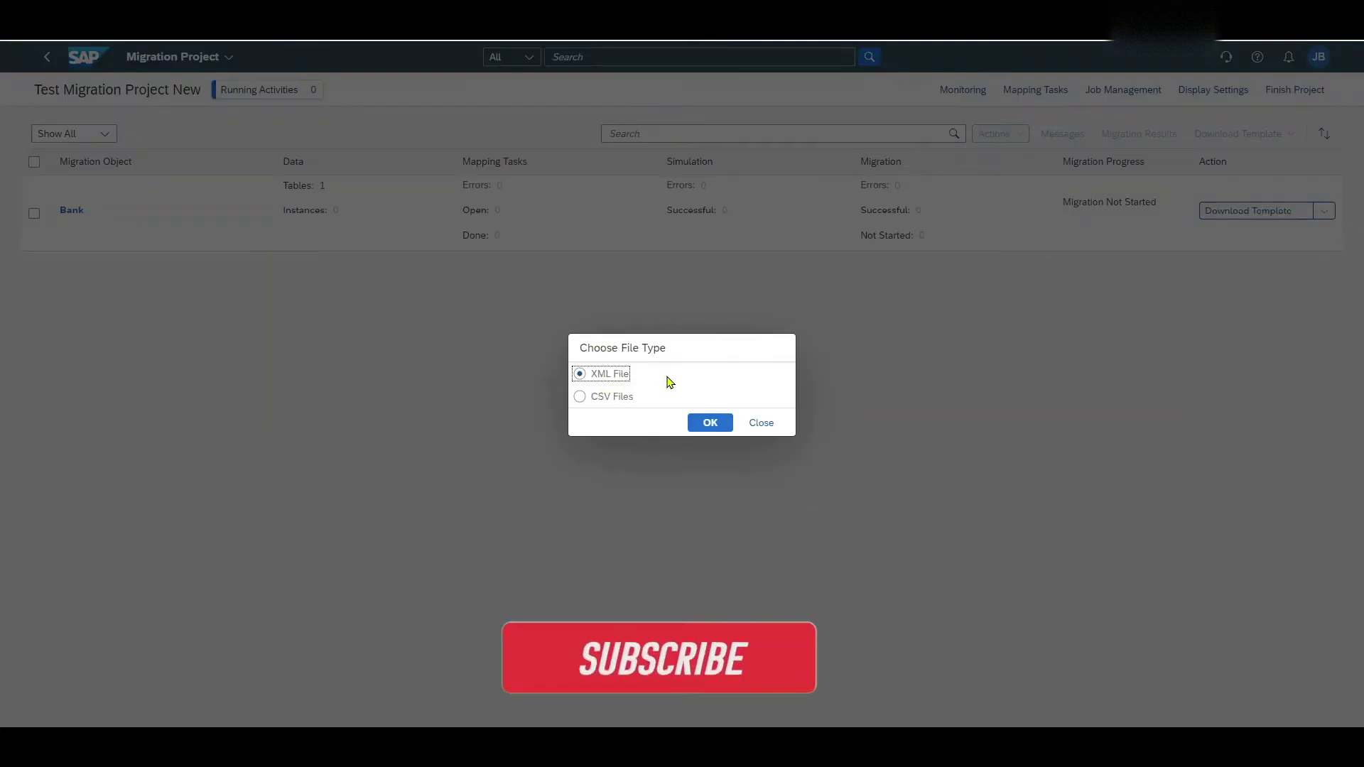
click(710, 423)
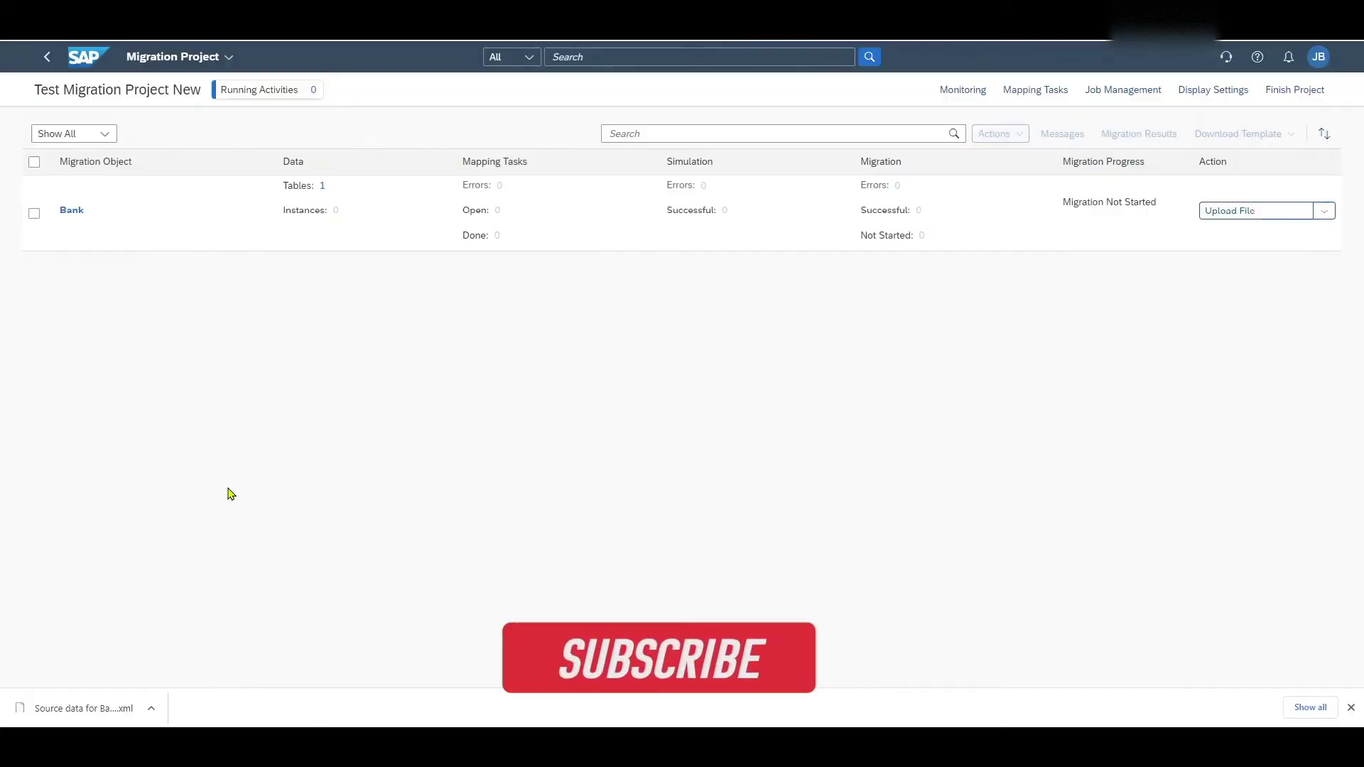
click(98, 709)
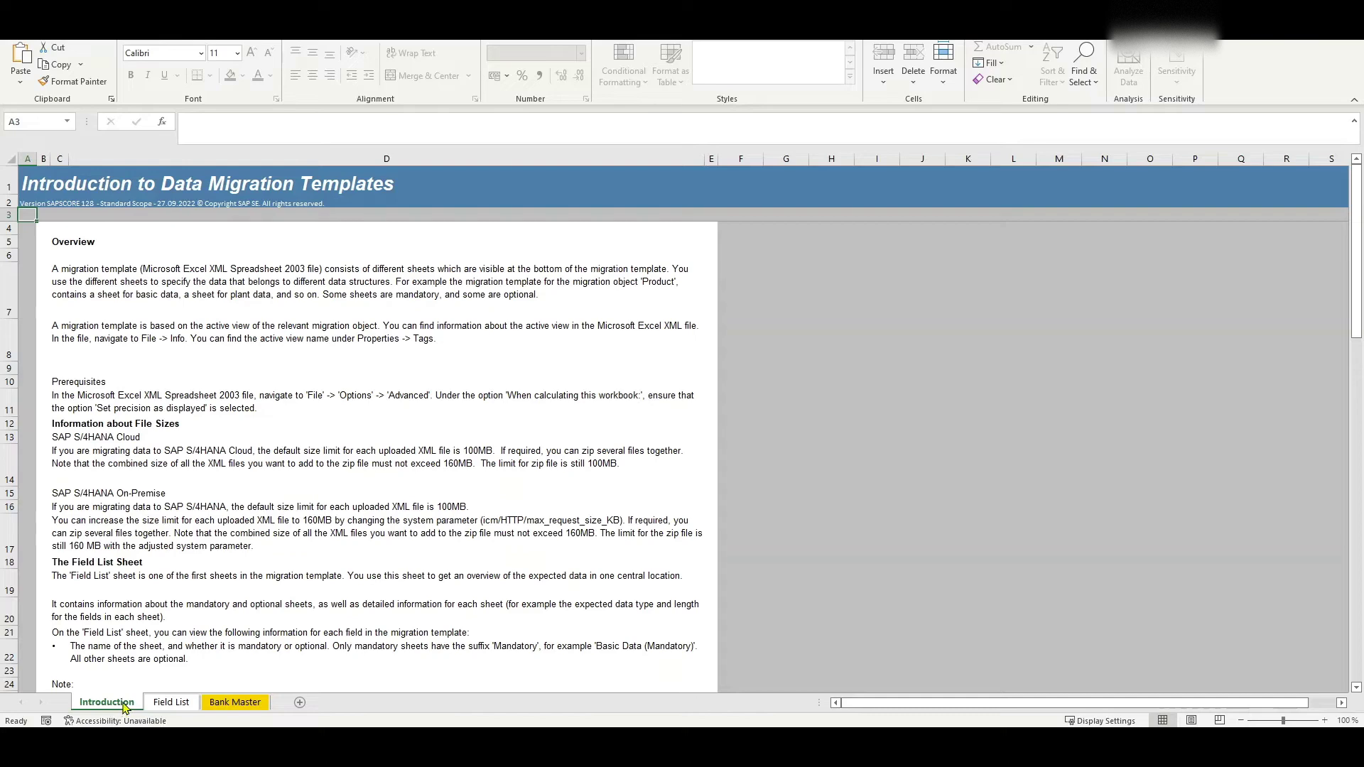
Review the file size notes on Introduction and the field descriptions, types and lengths on Field List
click(242, 494)
scroll(241, 496, down, 1)
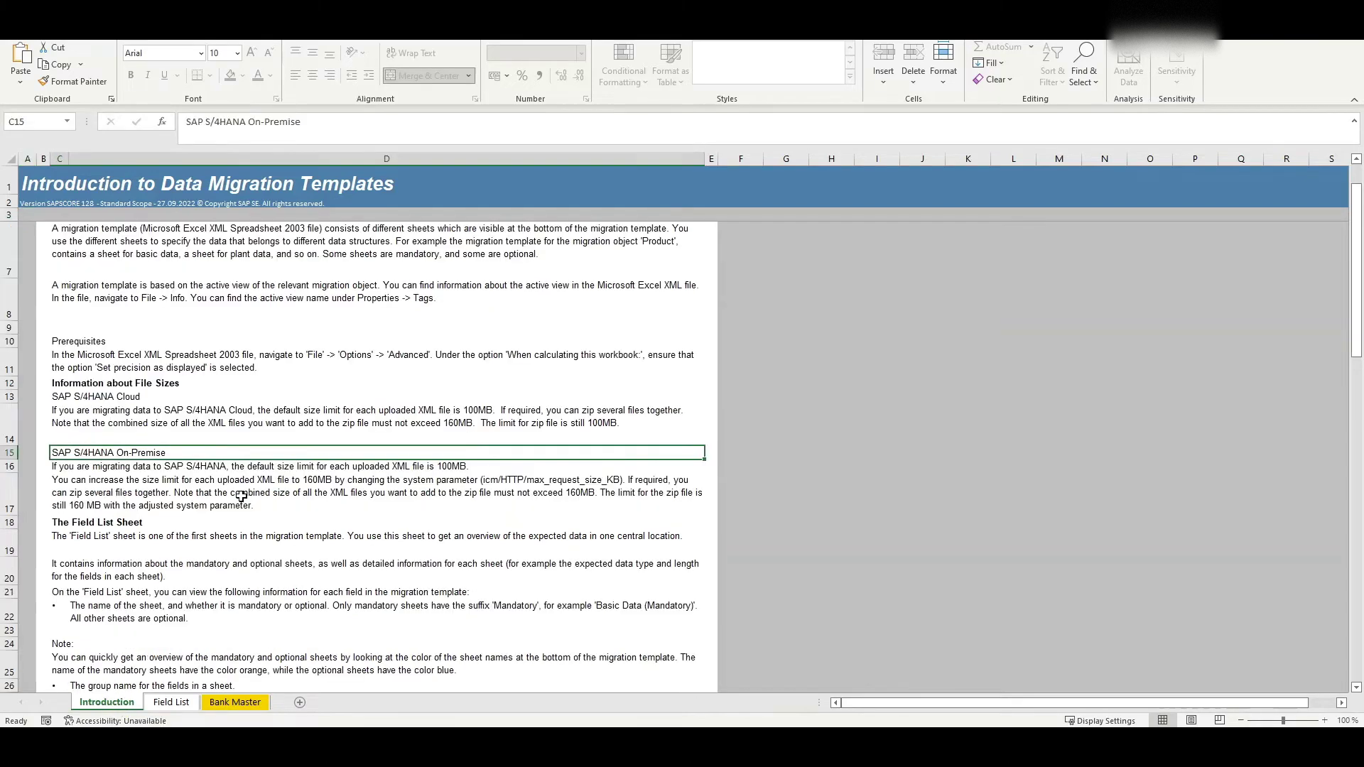
scroll(242, 496, up, 1)
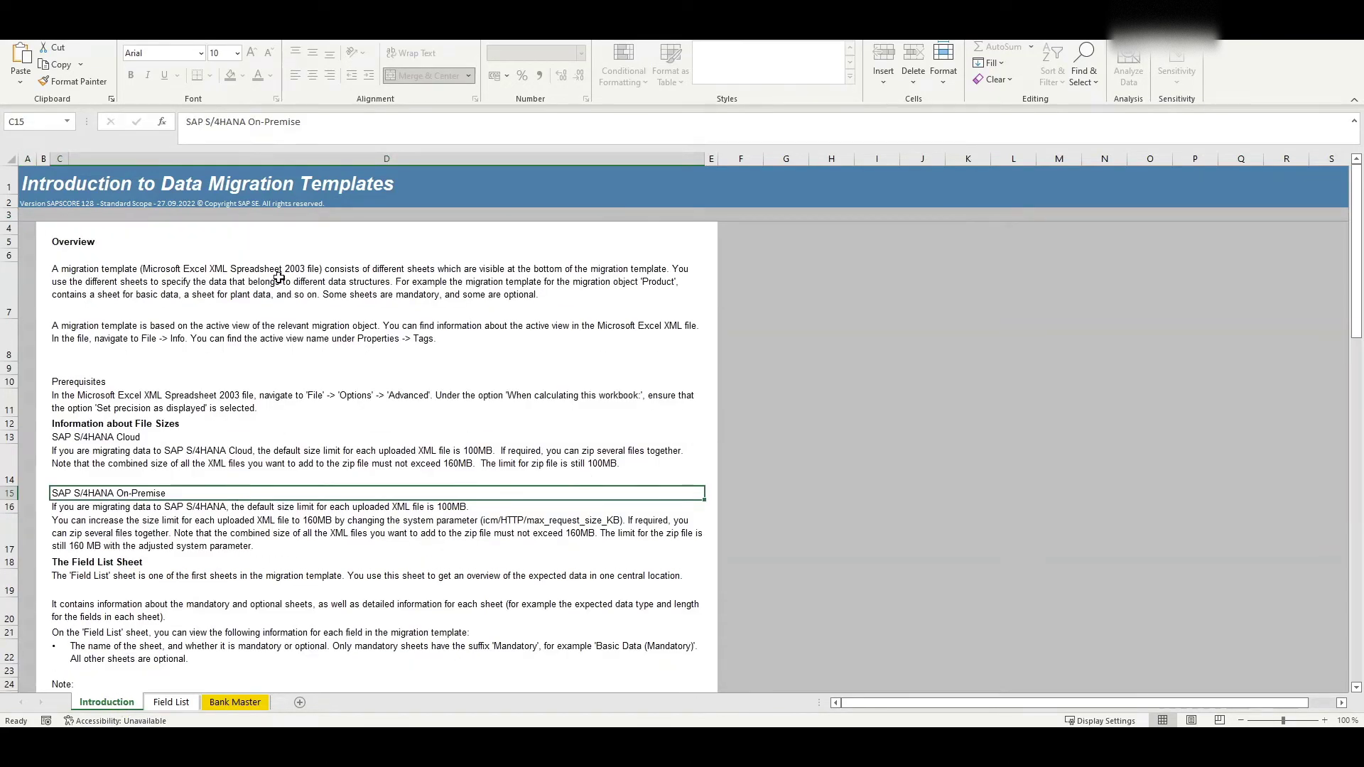
click(327, 473)
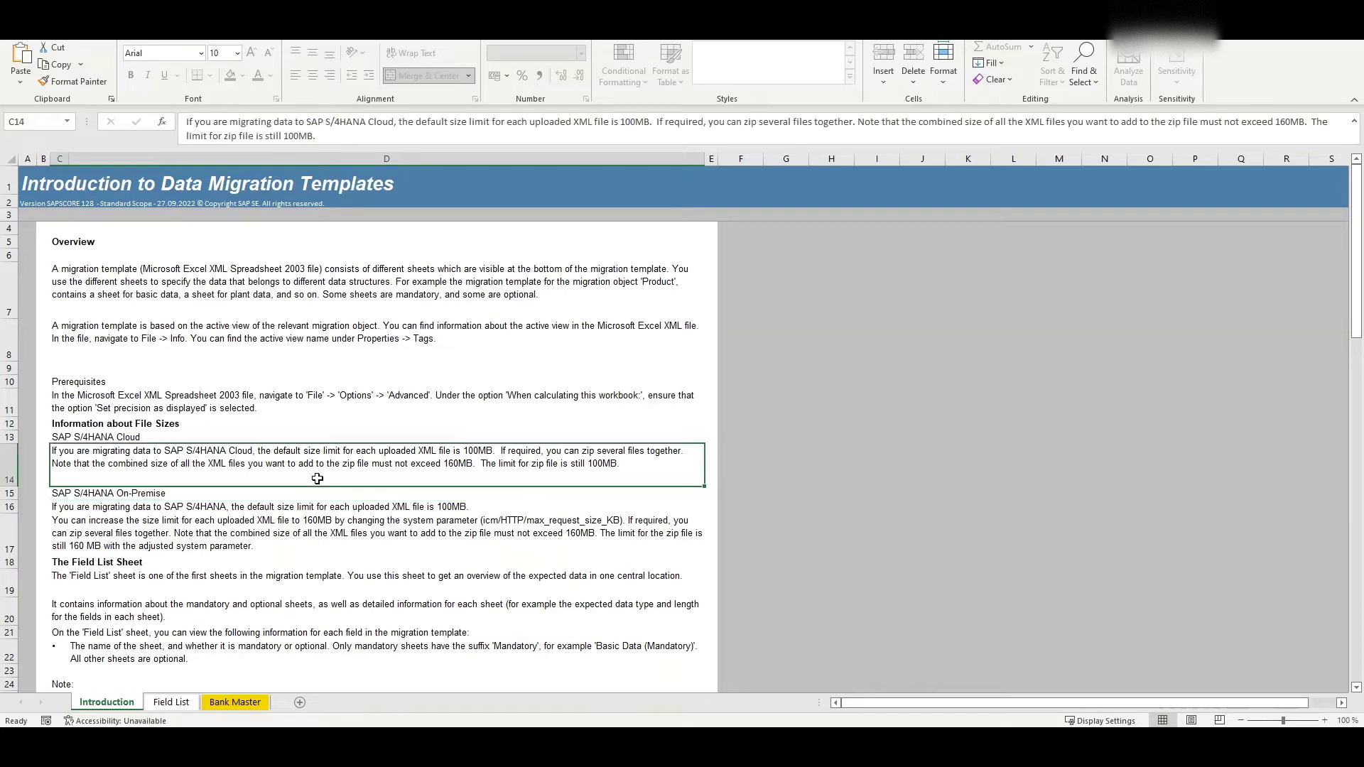
scroll(285, 496, down, 2)
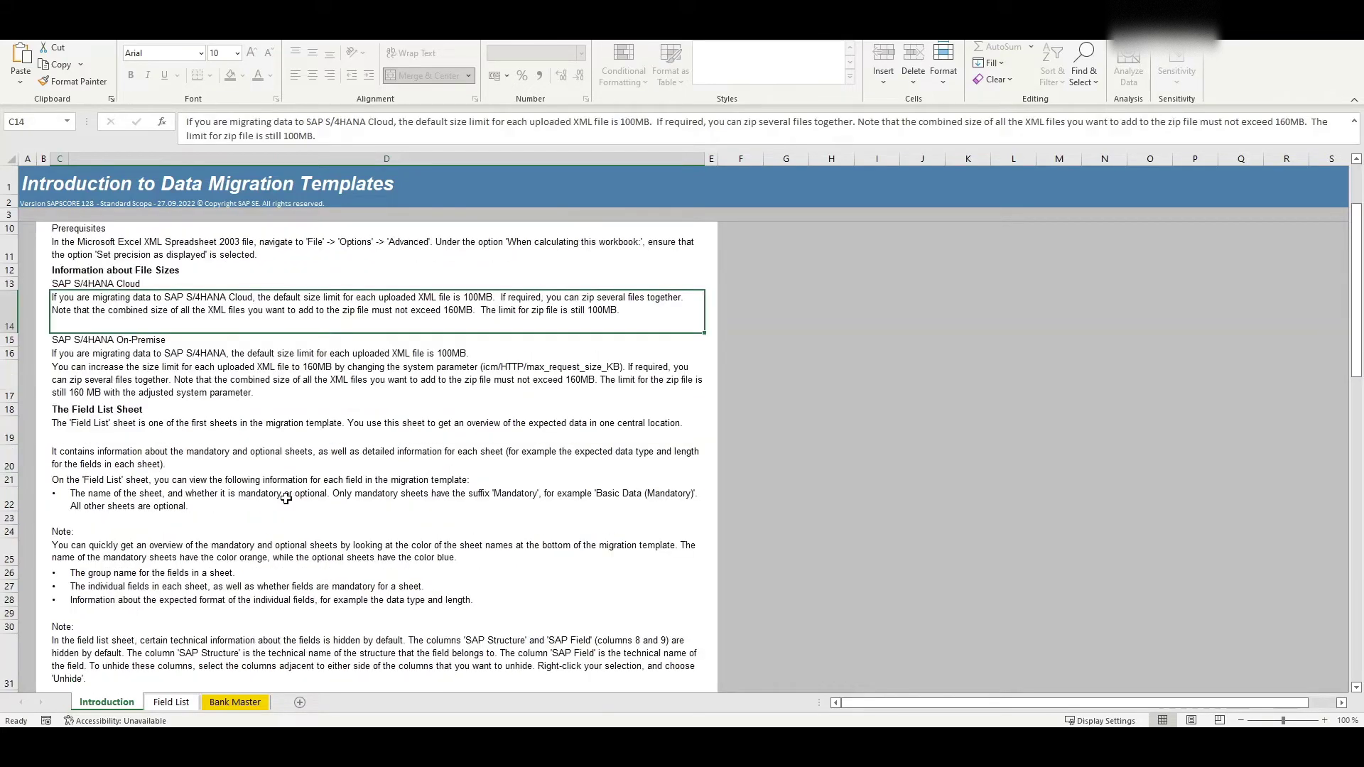
click(163, 704)
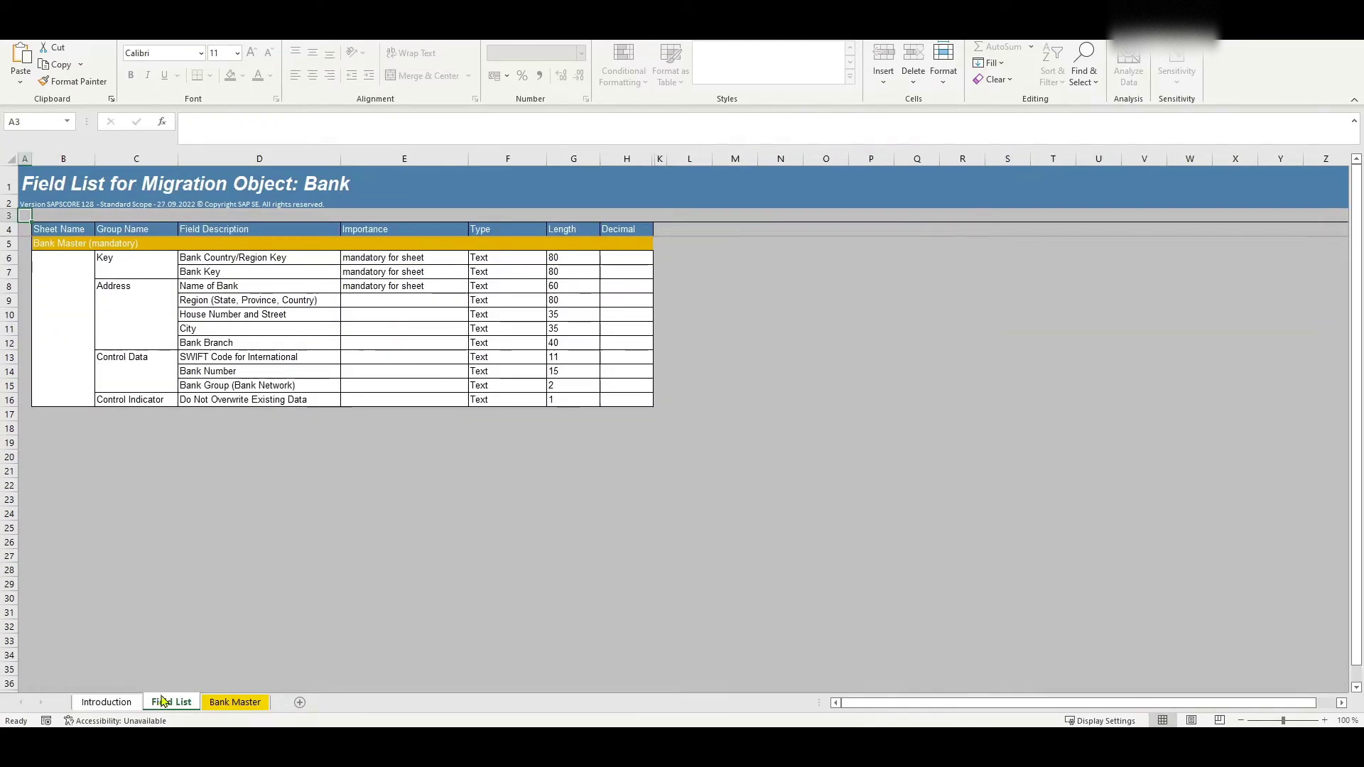
drag(151, 260, 493, 356)
click(518, 258)
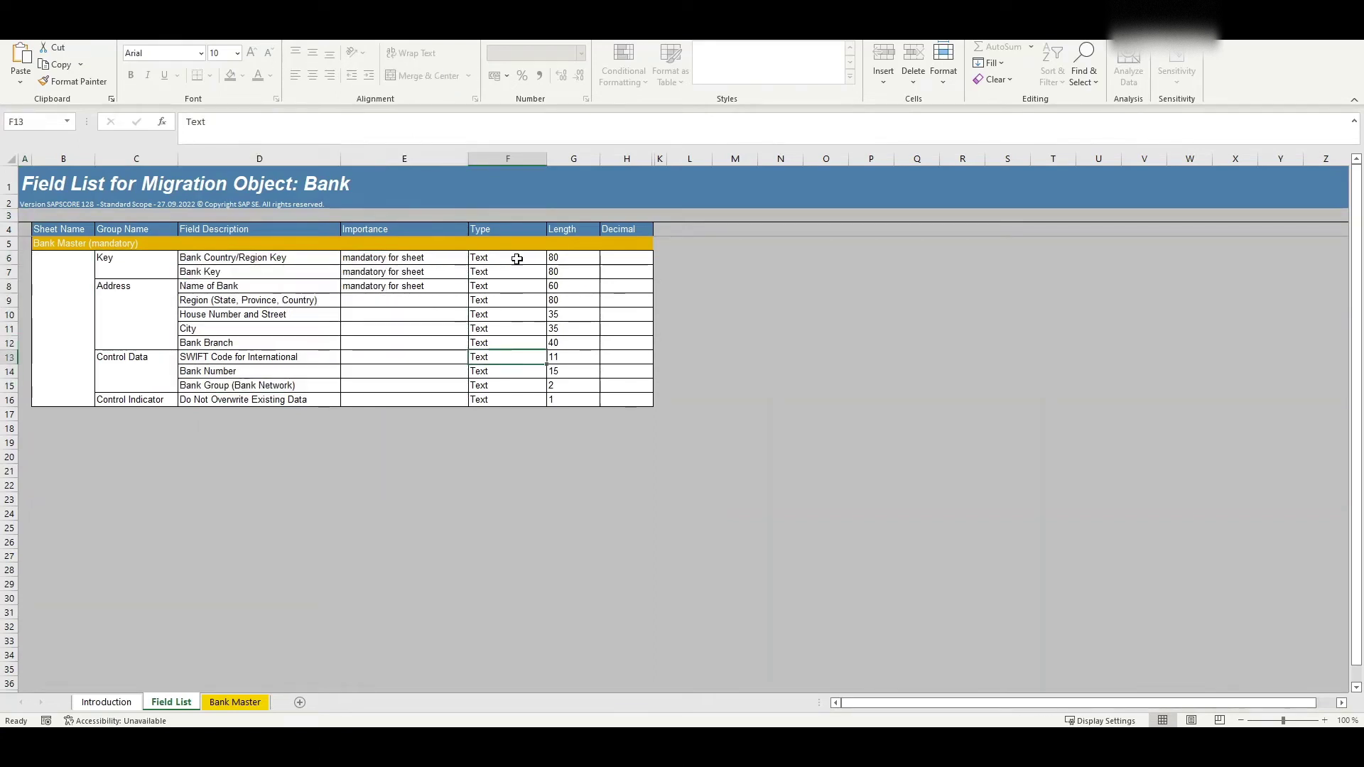
drag(518, 258, 498, 402)
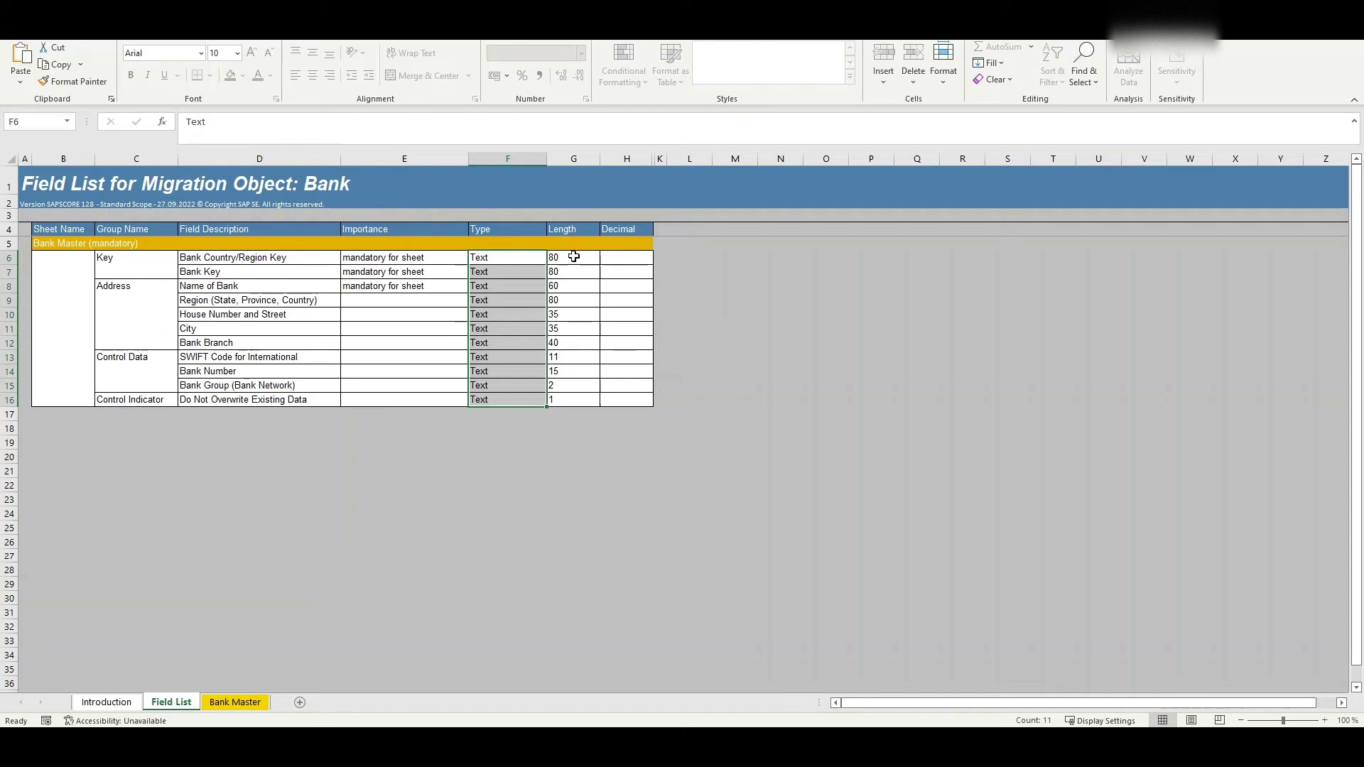
drag(570, 257, 556, 403)
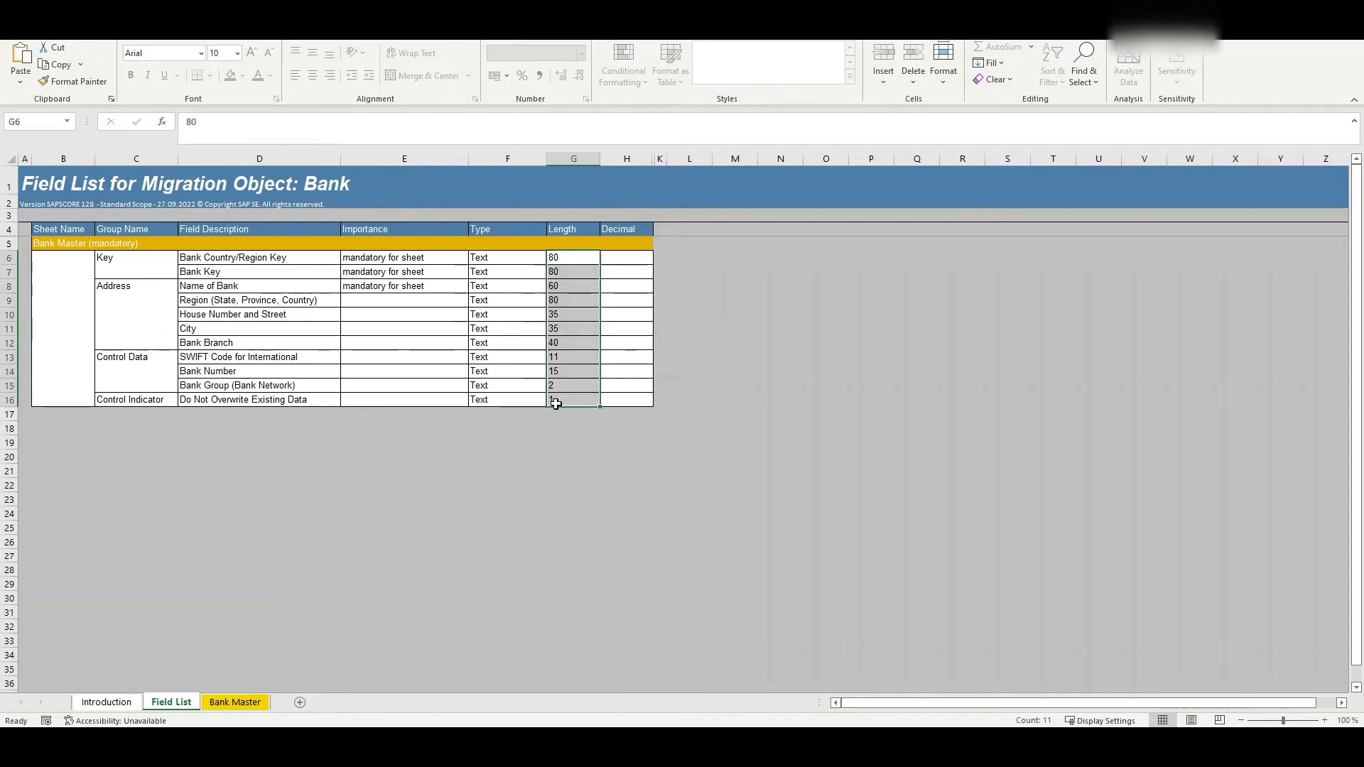
Unhide rows 4–6 on the Bank Master sheet to show the technical field names
click(235, 704)
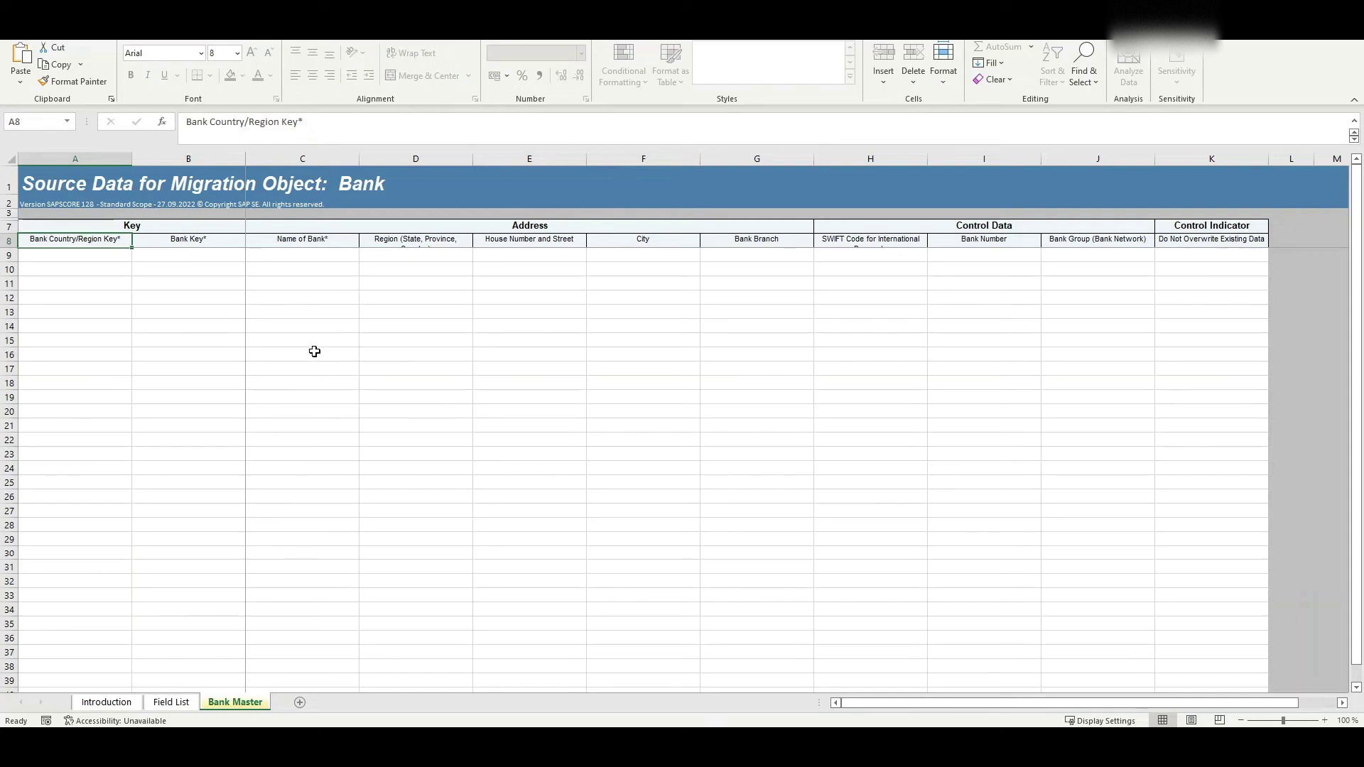
click(99, 282)
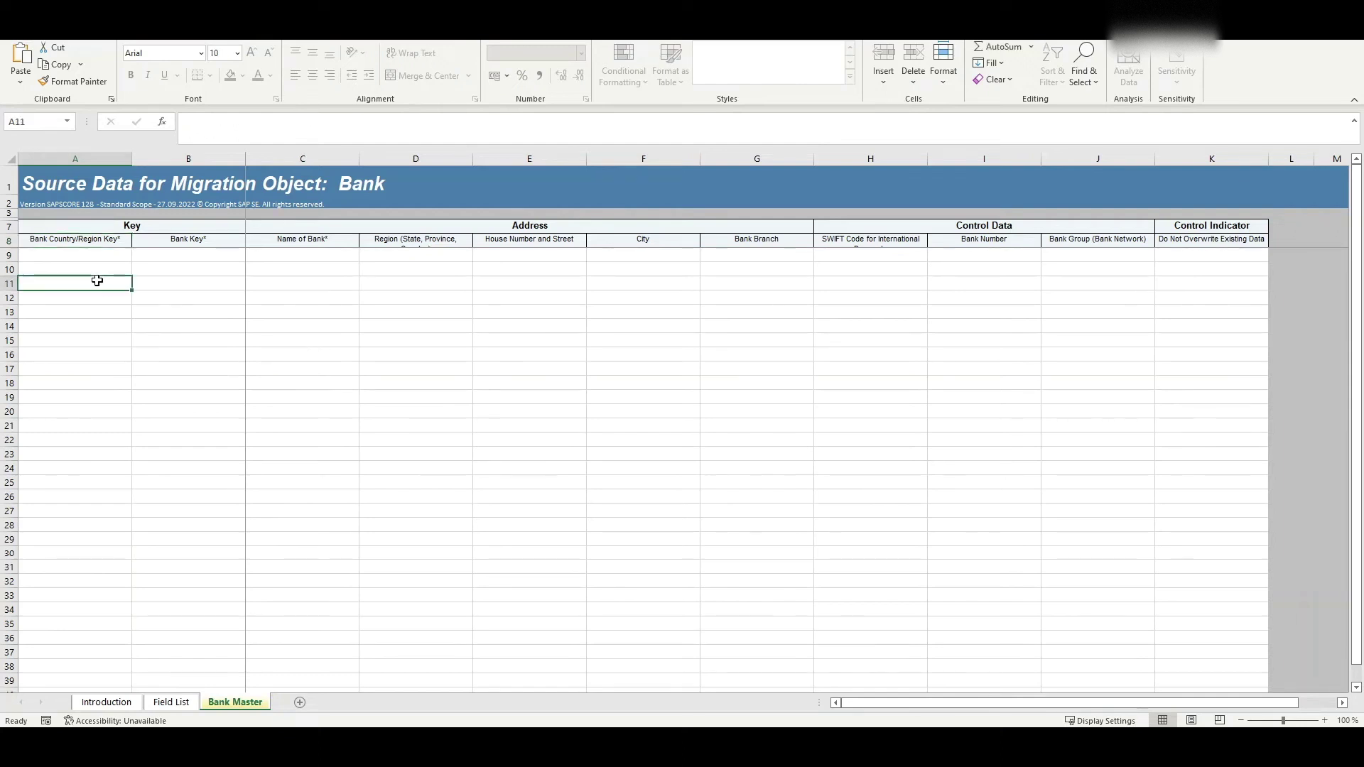
right_click(15, 220)
click(298, 373)
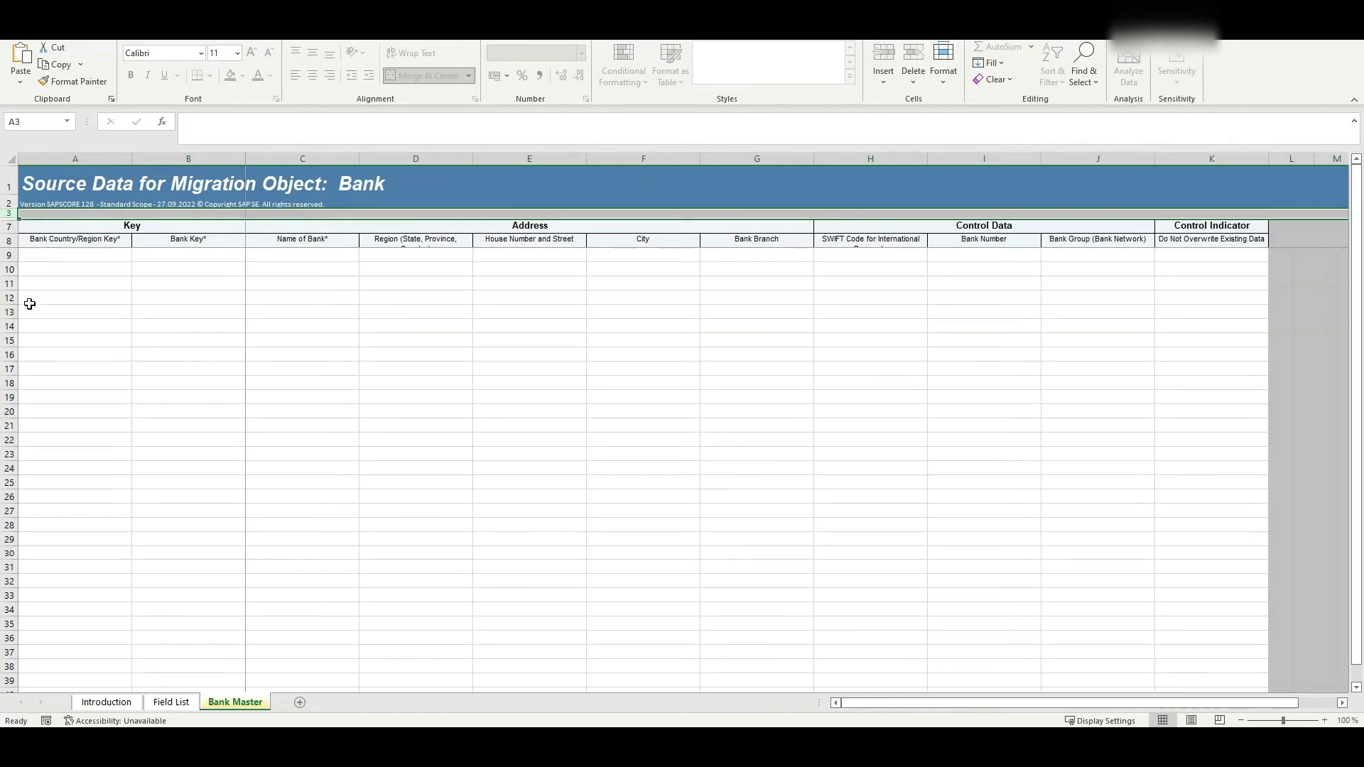
right_click(10, 220)
click(55, 451)
Check the BANKS and BANKL technical names and the bank name and region length specs
click(86, 238)
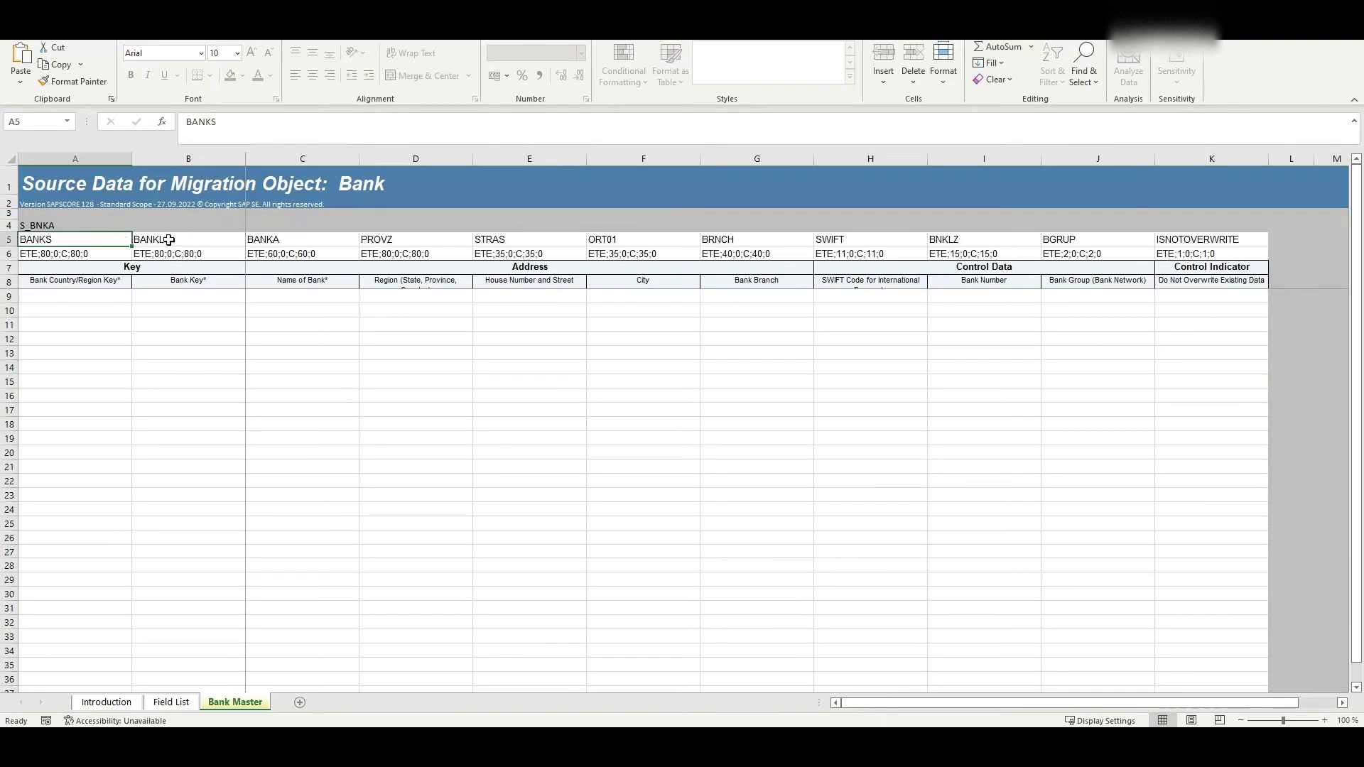
click(169, 240)
click(326, 255)
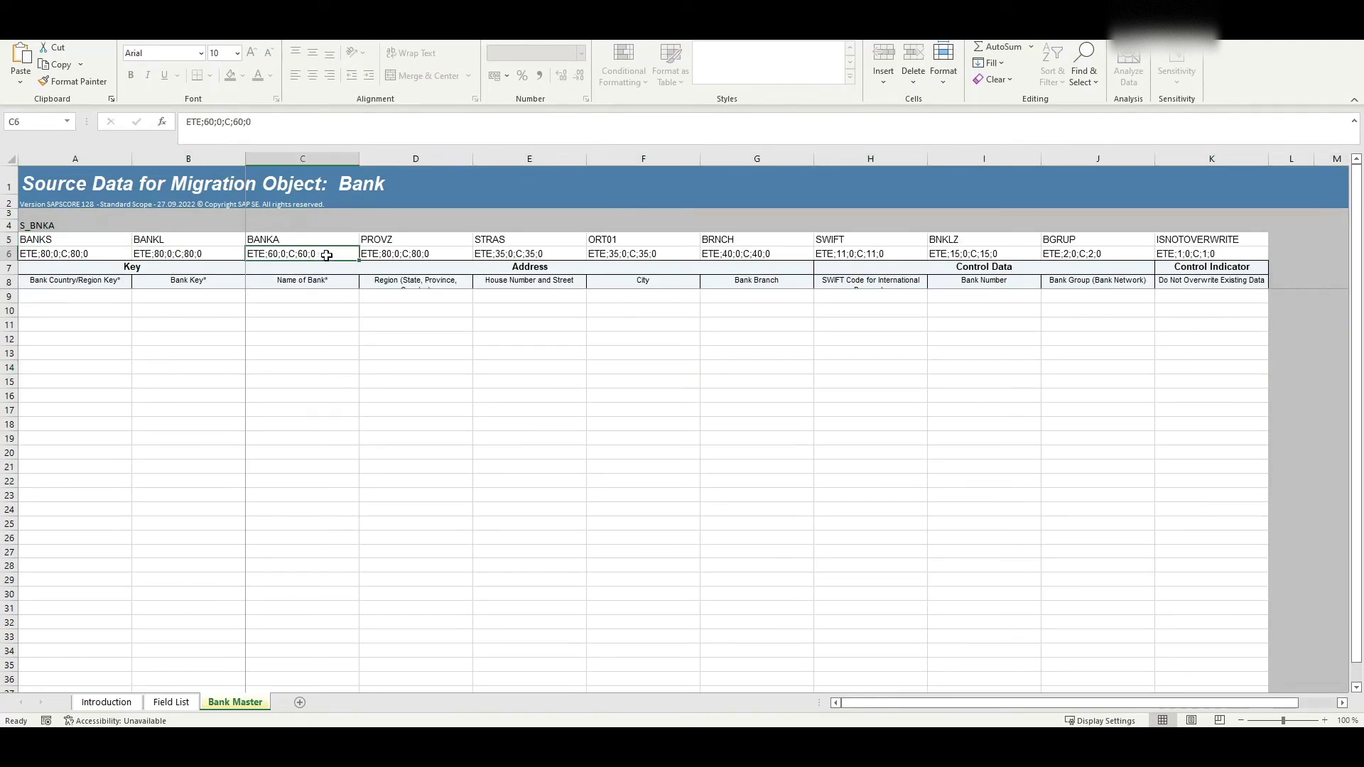
click(430, 257)
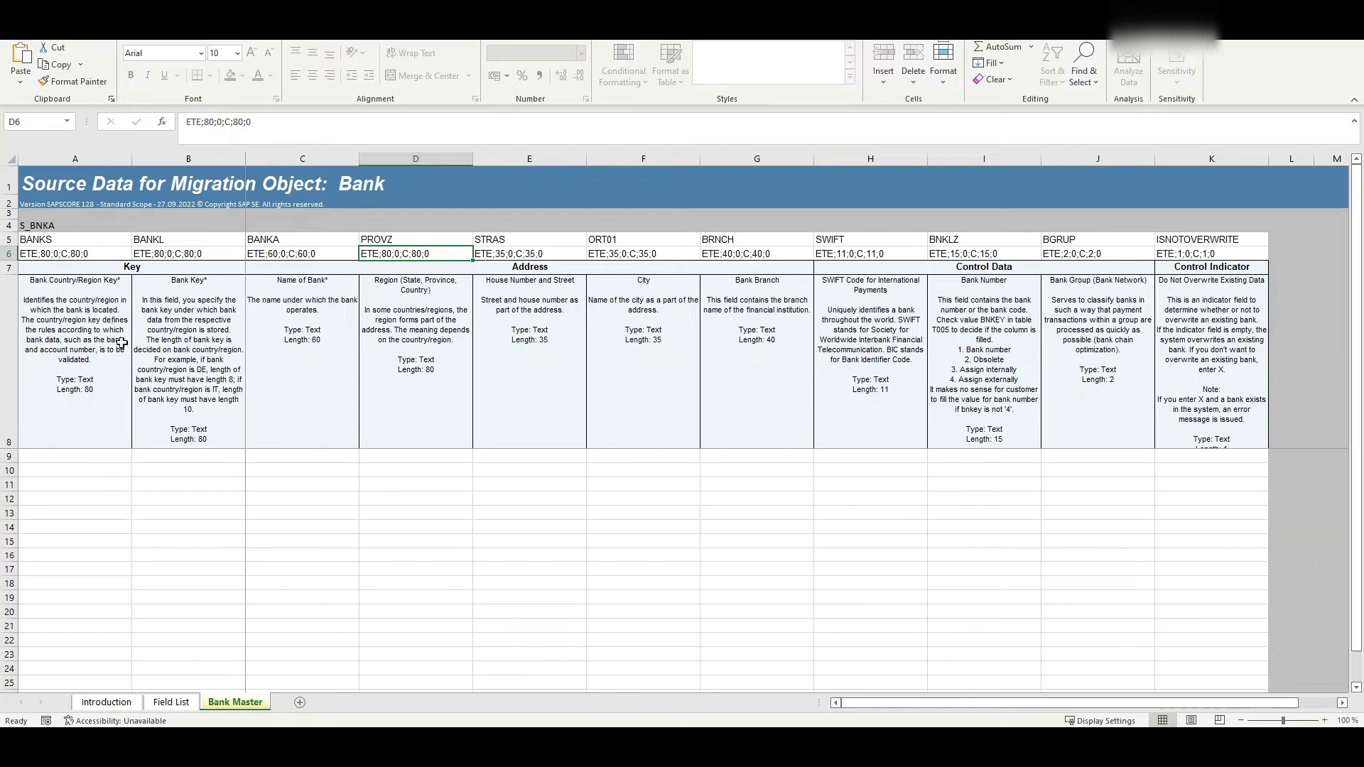
Fill row 9 with country DE, bank key 50070019 and name 'Test Bank for Migration X'
click(93, 459)
text(DE)
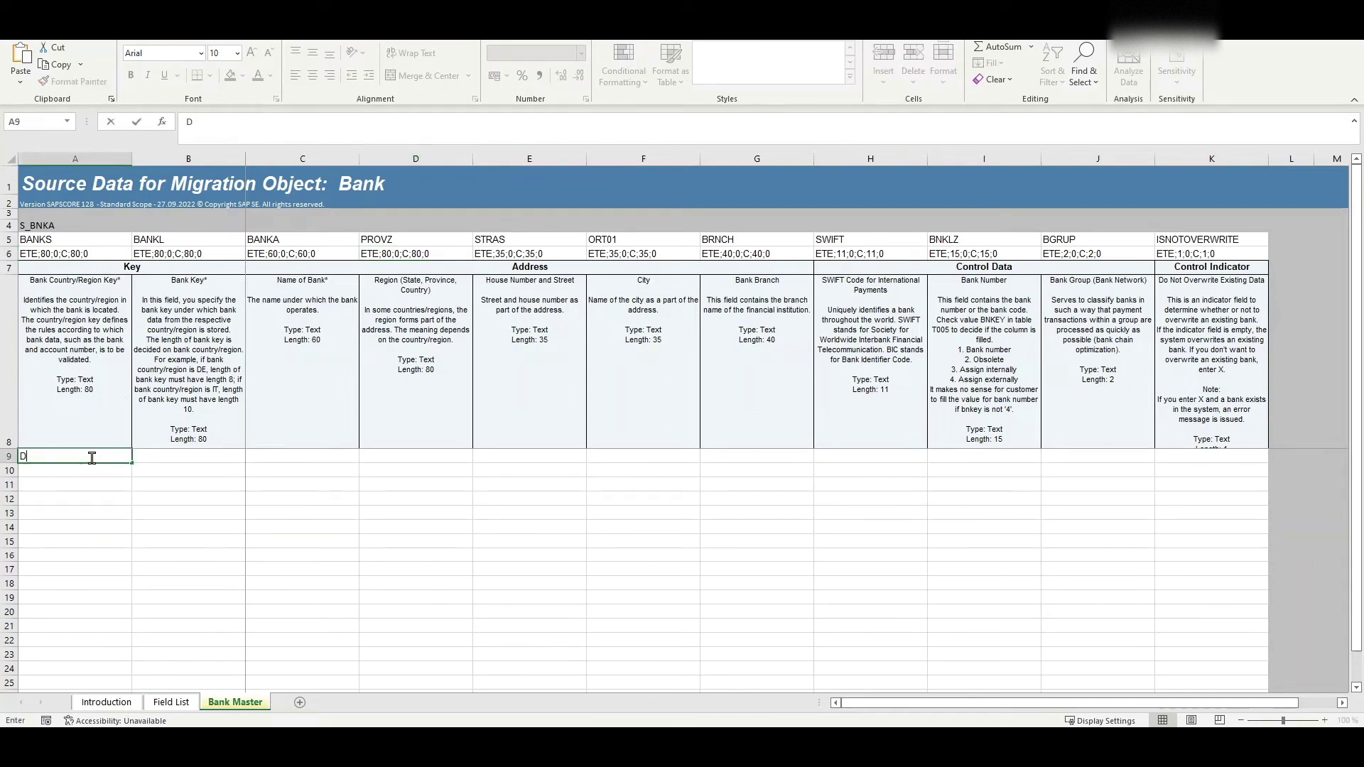
key(Tab)
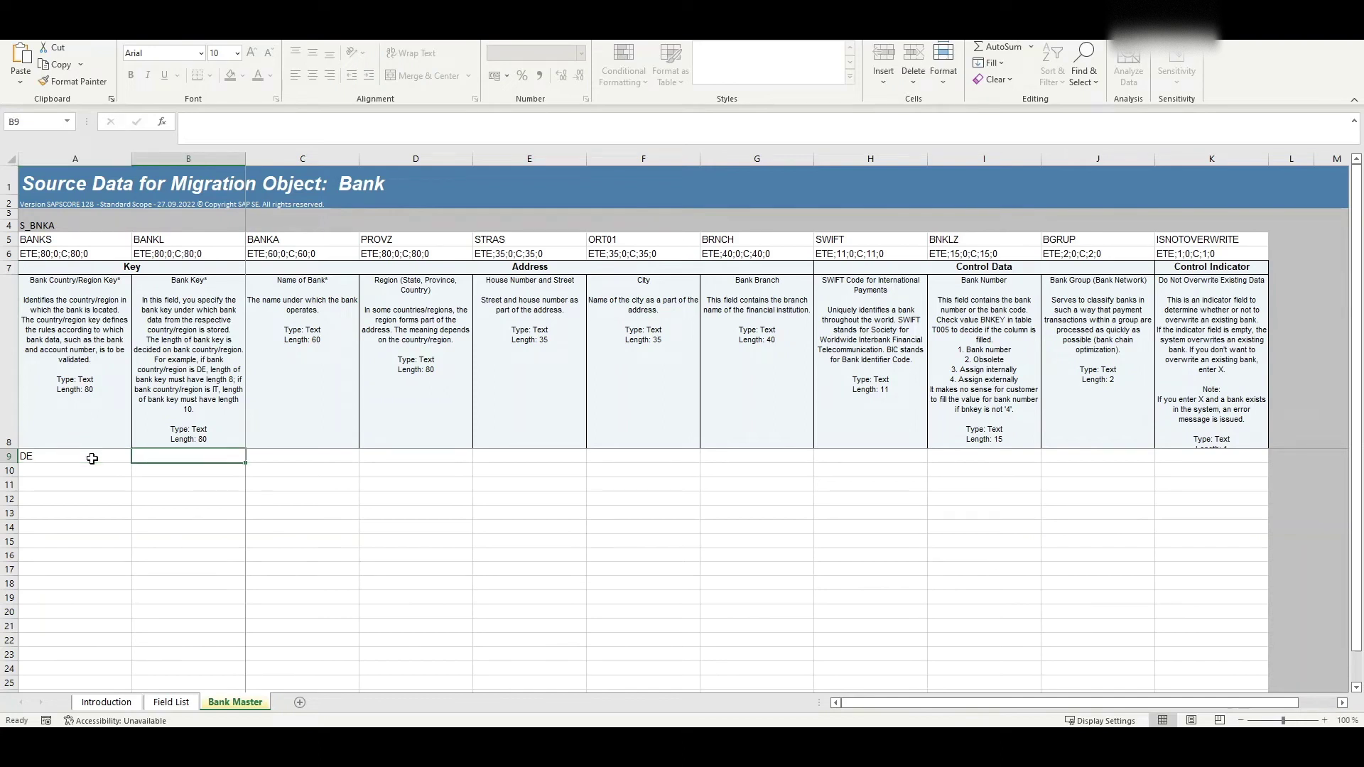
text(50070019)
key(Tab)
text(Test Ban)
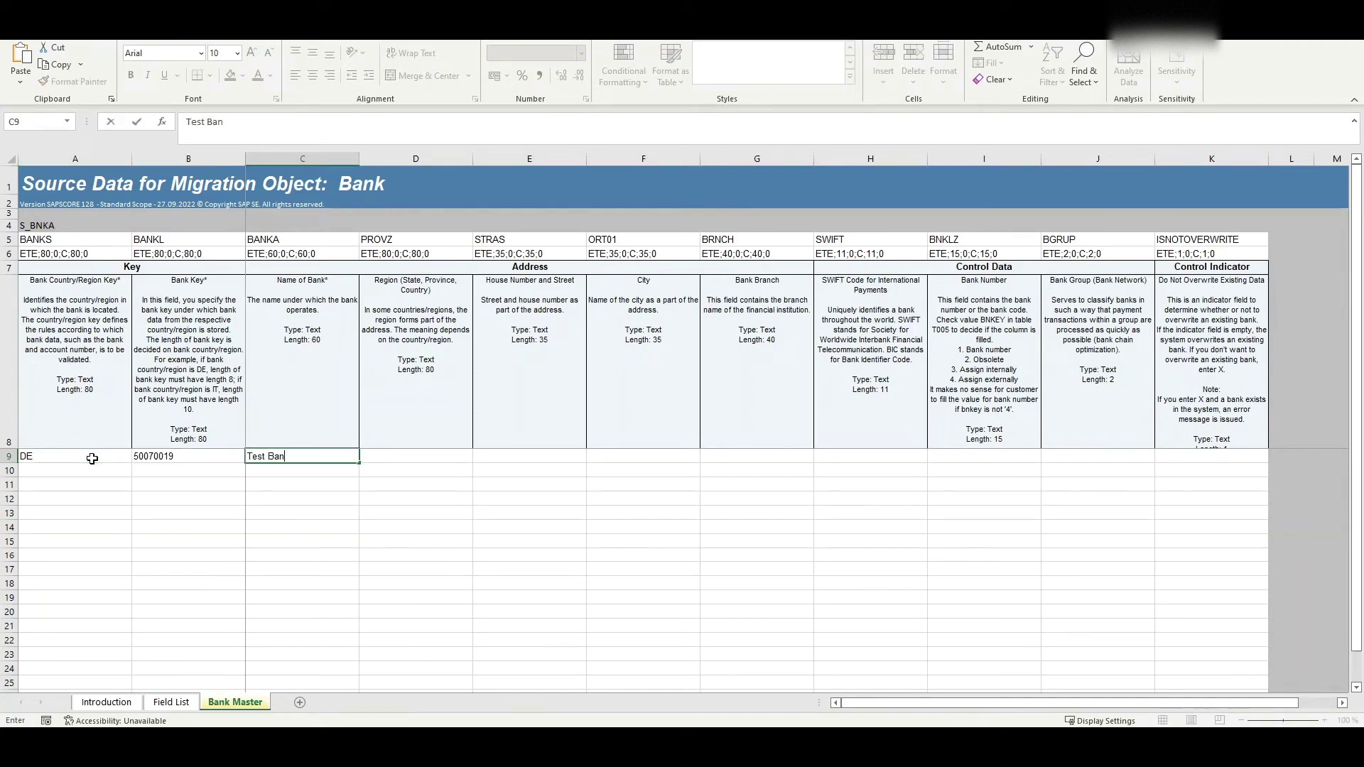
text(k for Migration X)
click(385, 498)
click(381, 459)
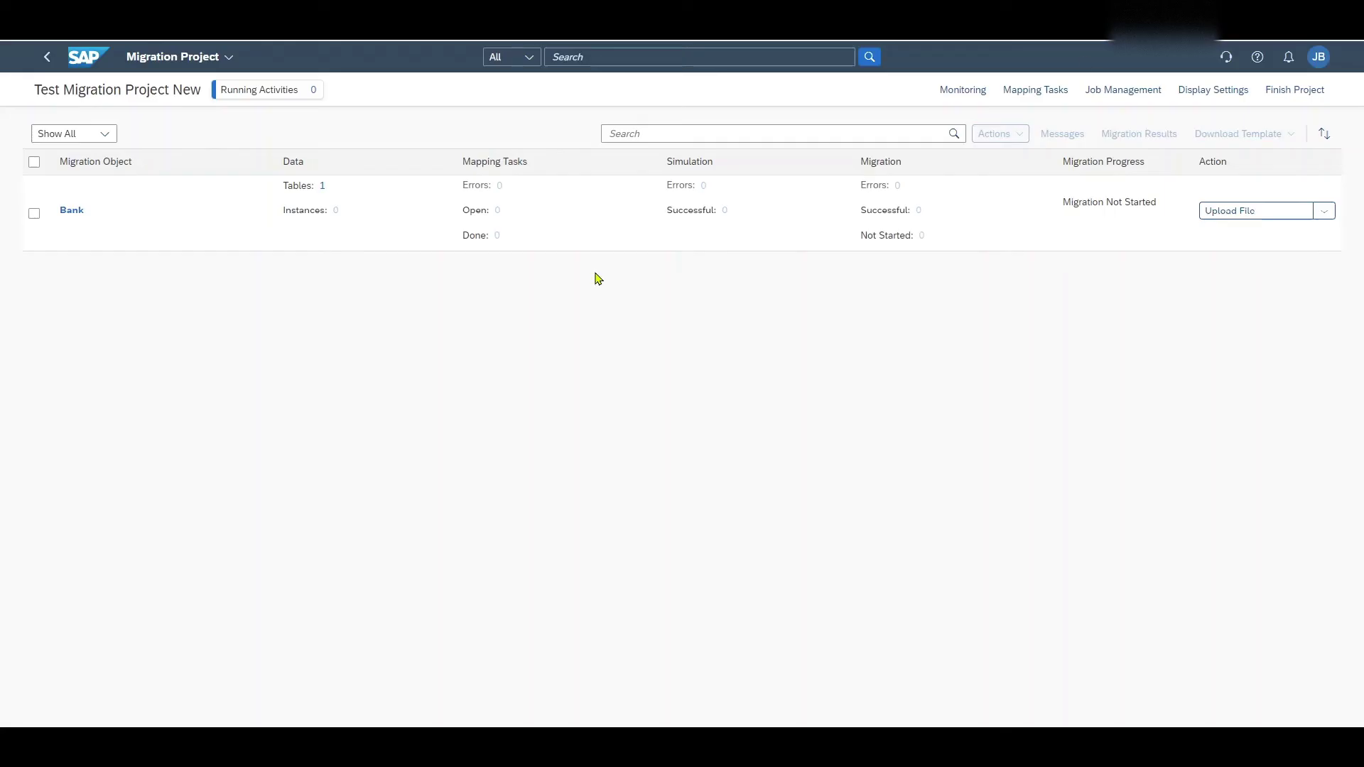
Upload the filled Bank XML file, review its transfer messages, and return to the project
click(1242, 213)
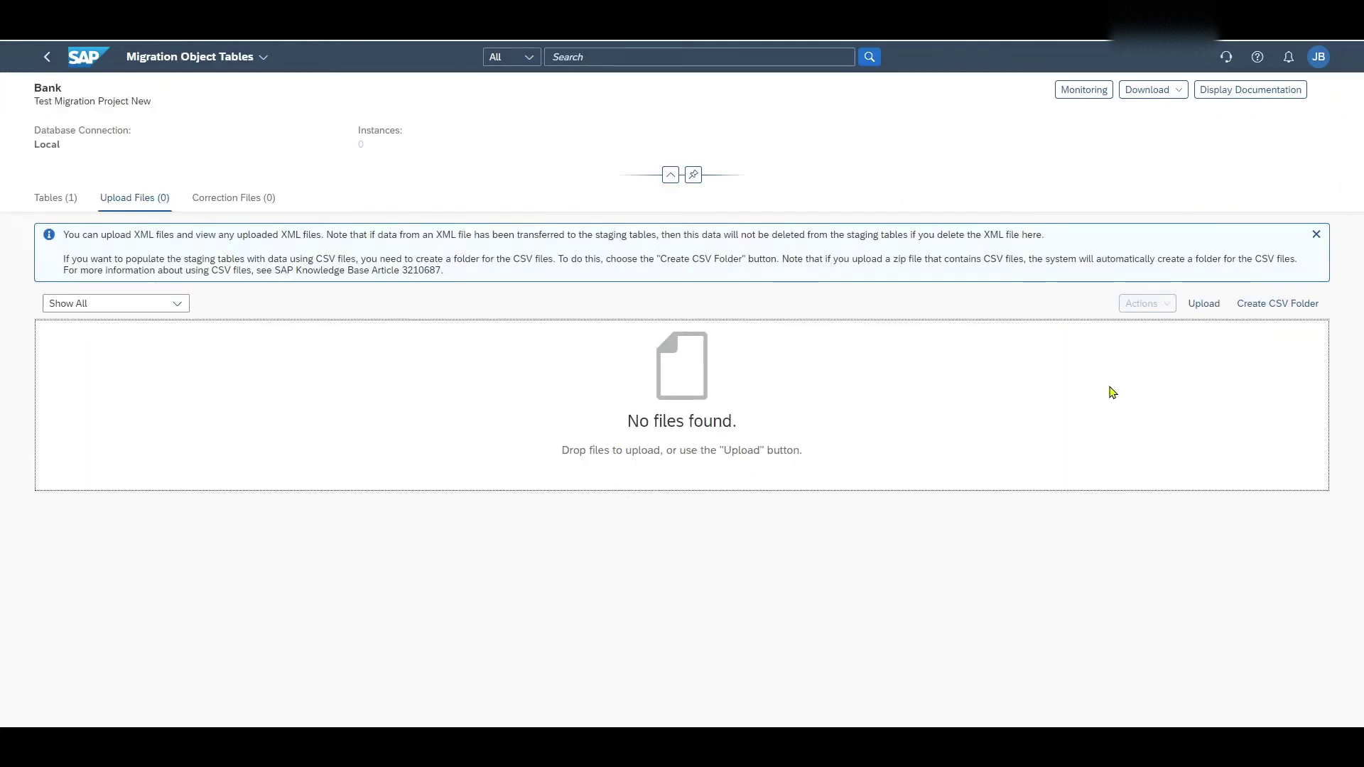
click(1215, 304)
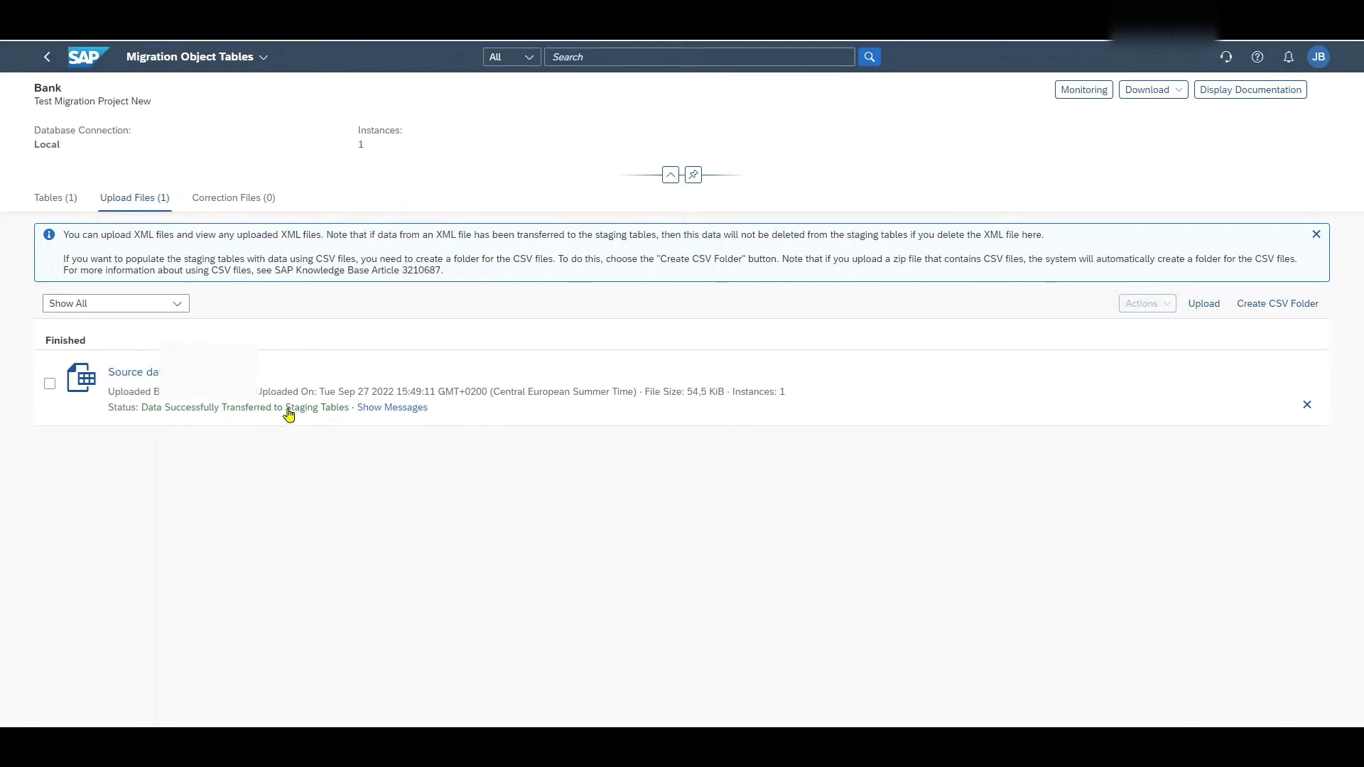
click(393, 408)
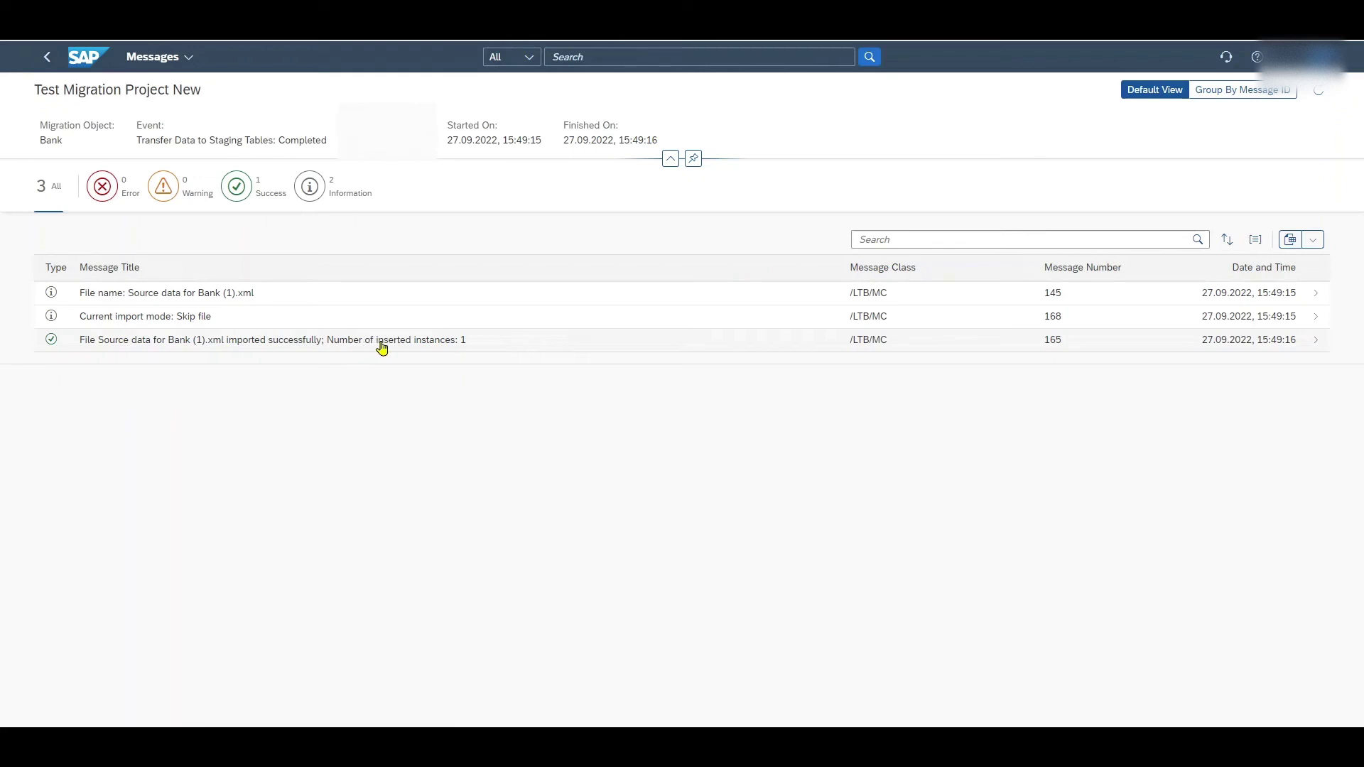
click(47, 56)
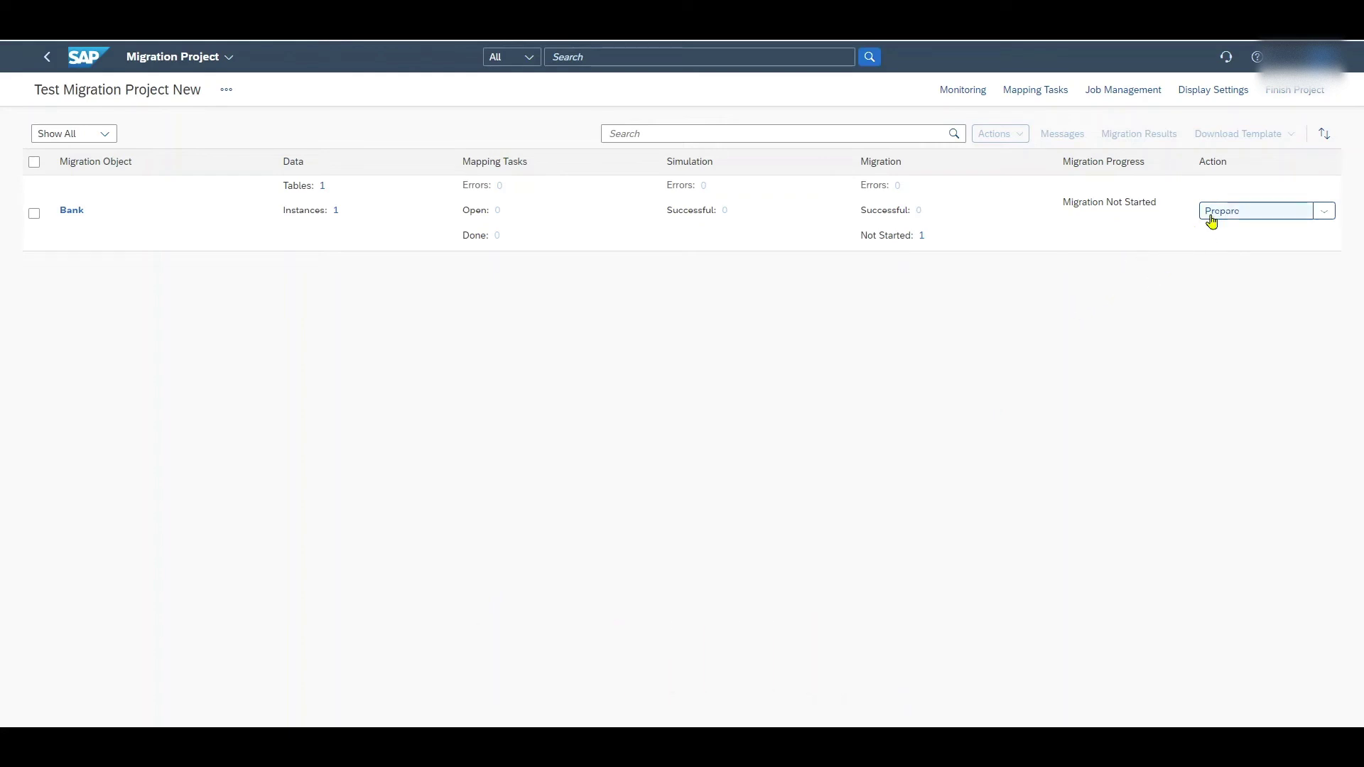
Prepare the Bank staging tables without consistency check, then open Bank's mapping tasks
click(1218, 215)
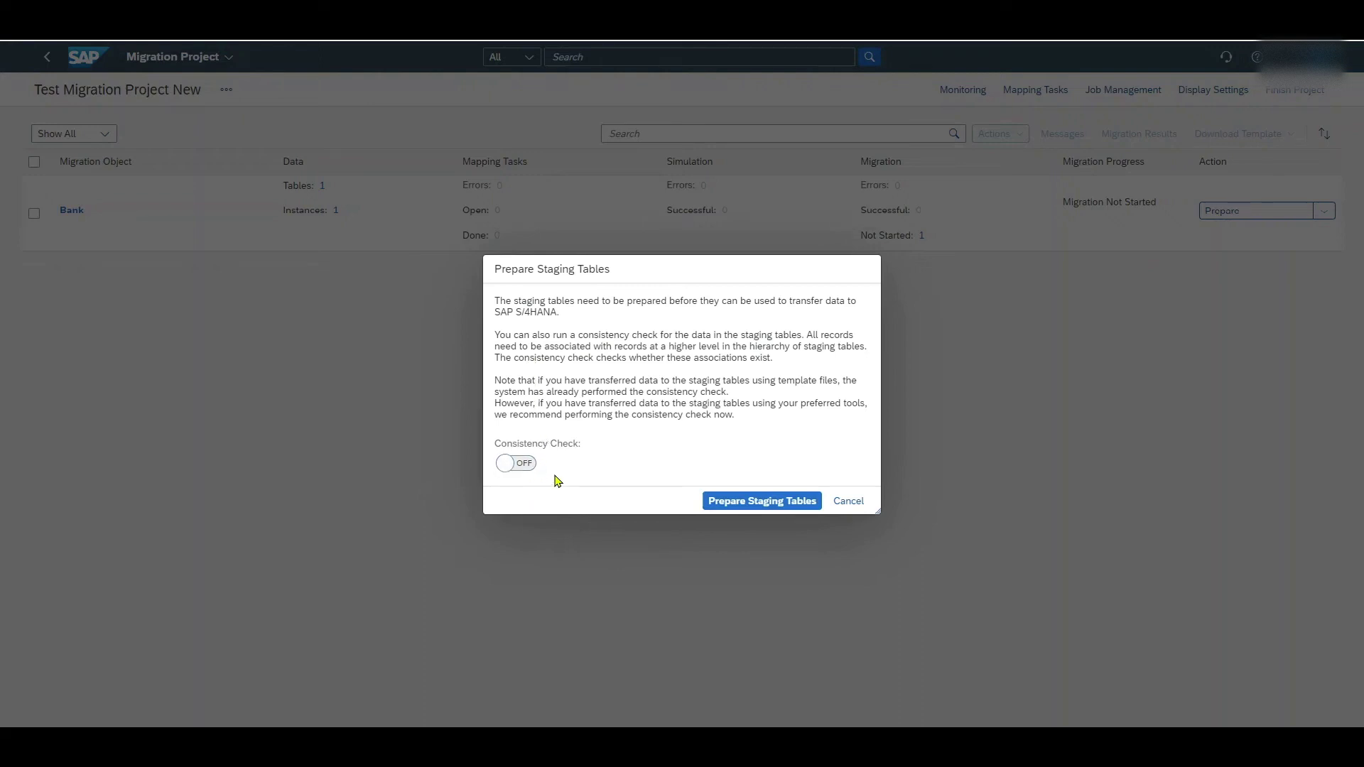
drag(731, 392, 497, 382)
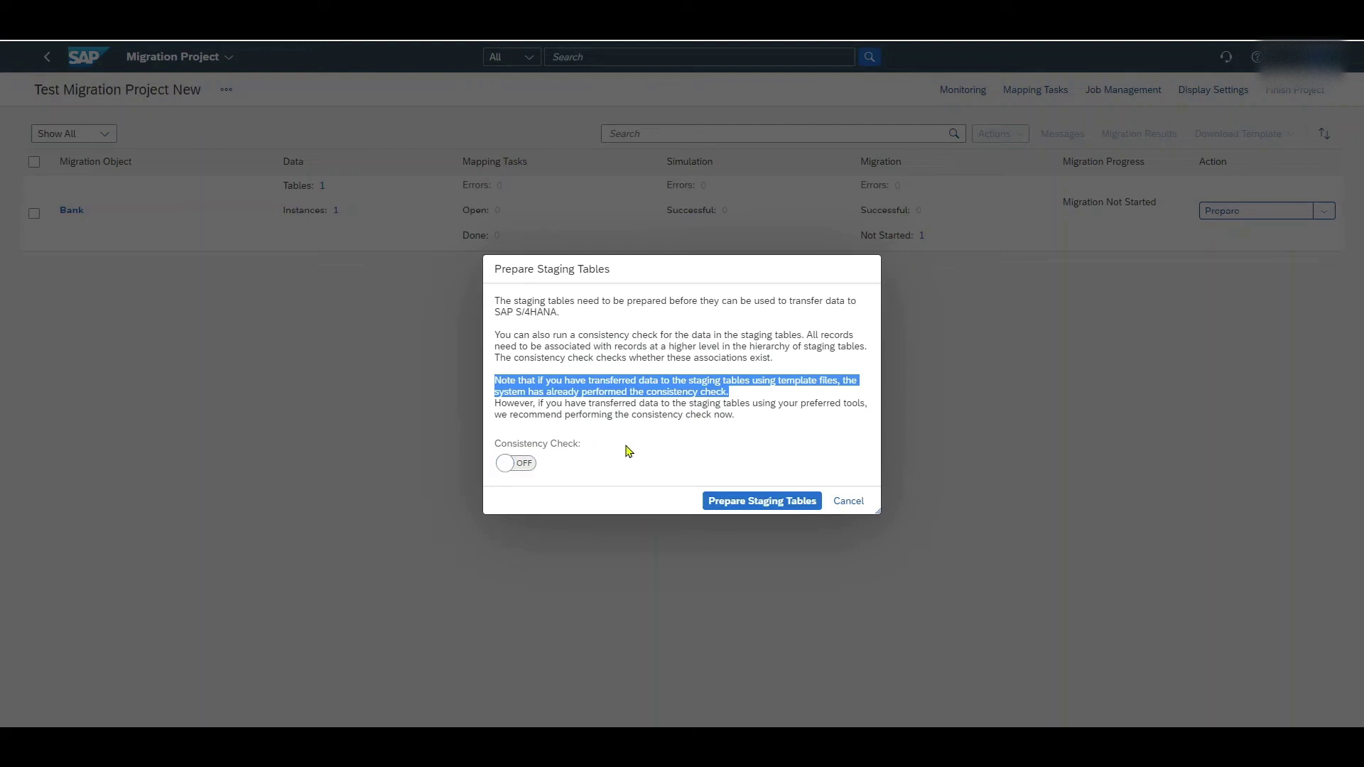
click(655, 432)
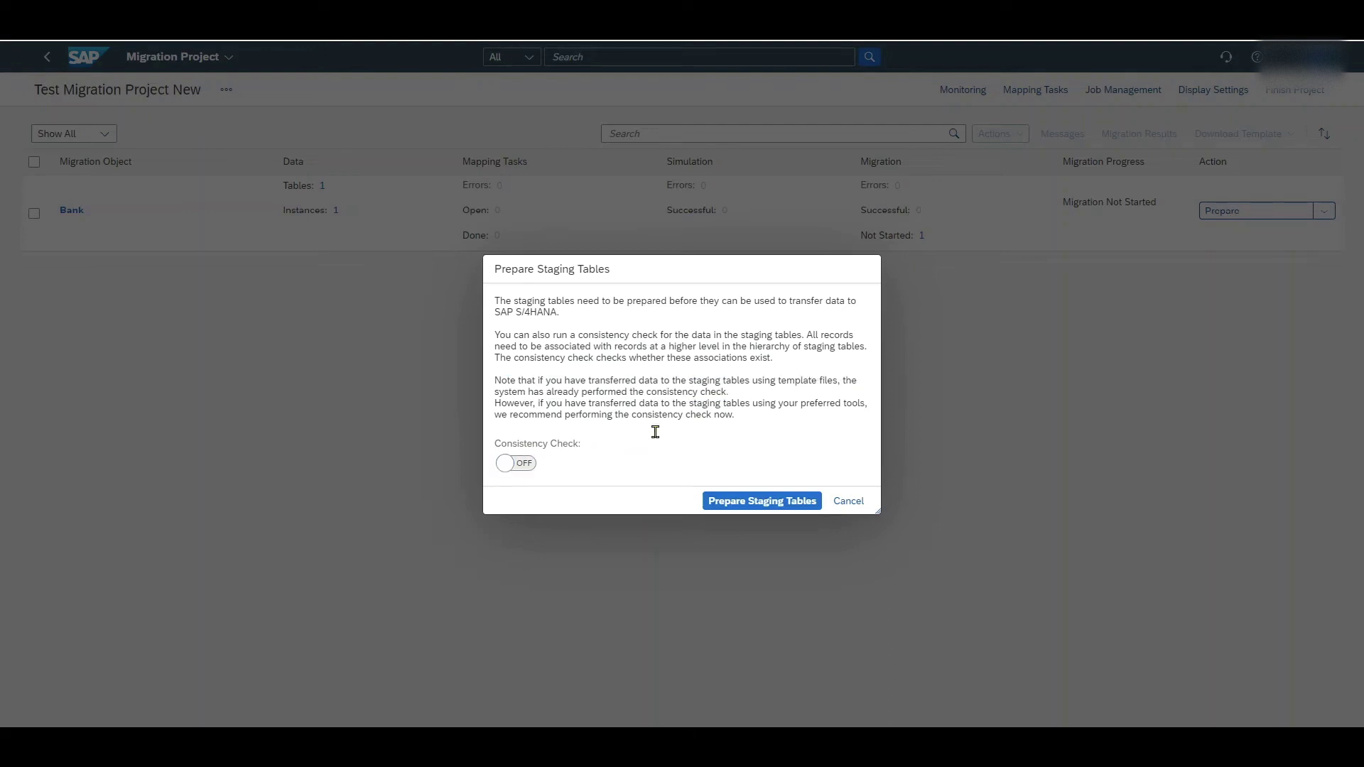
click(725, 502)
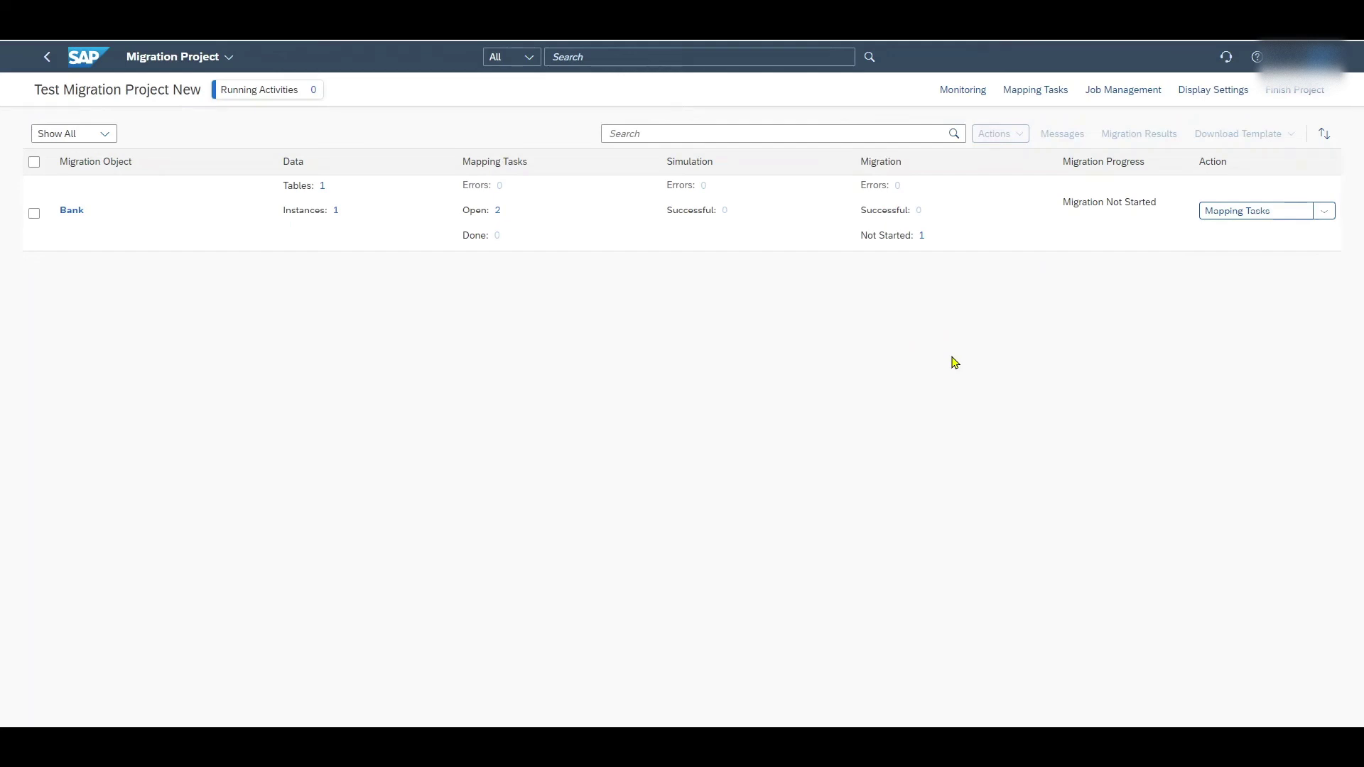
click(1146, 201)
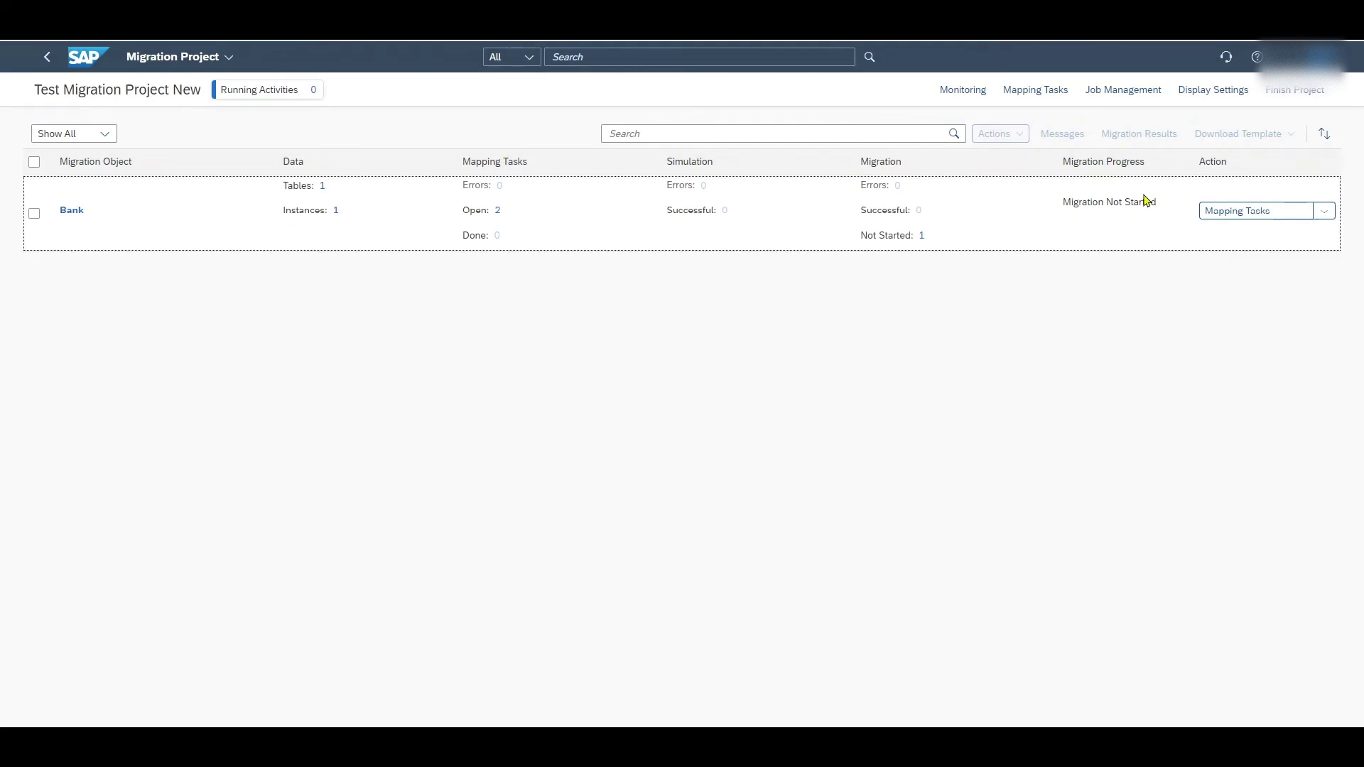
click(1235, 218)
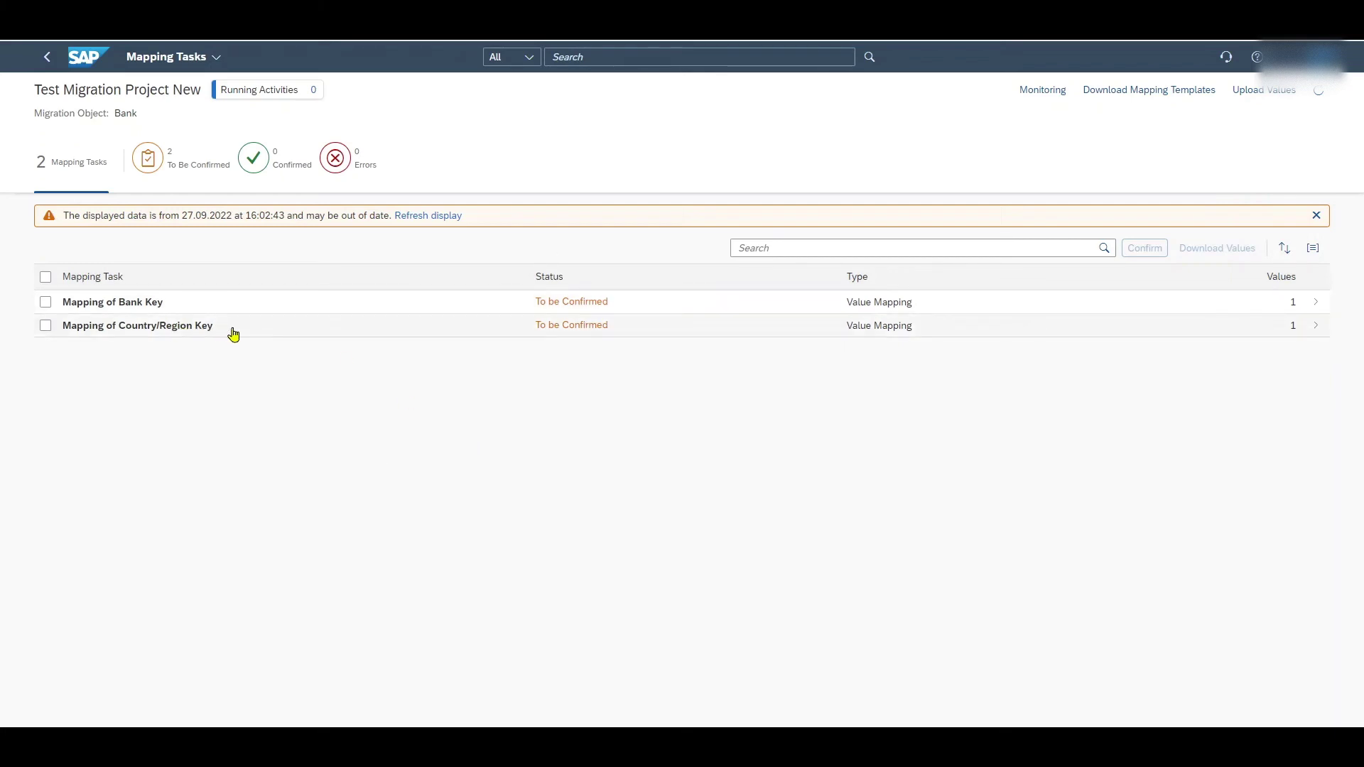
Check that source and target bank key 50070019 match, then confirm the DE Bank Key mapping
click(1167, 304)
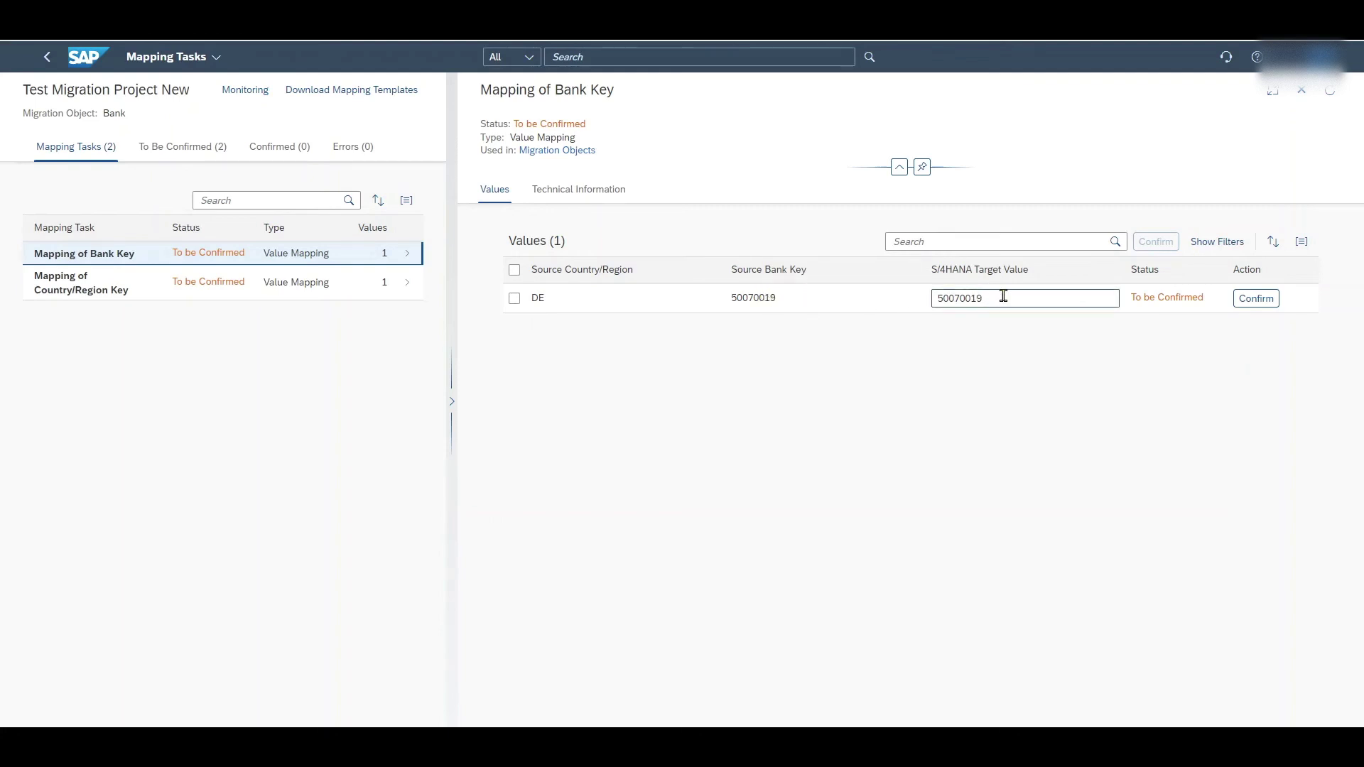
click(922, 310)
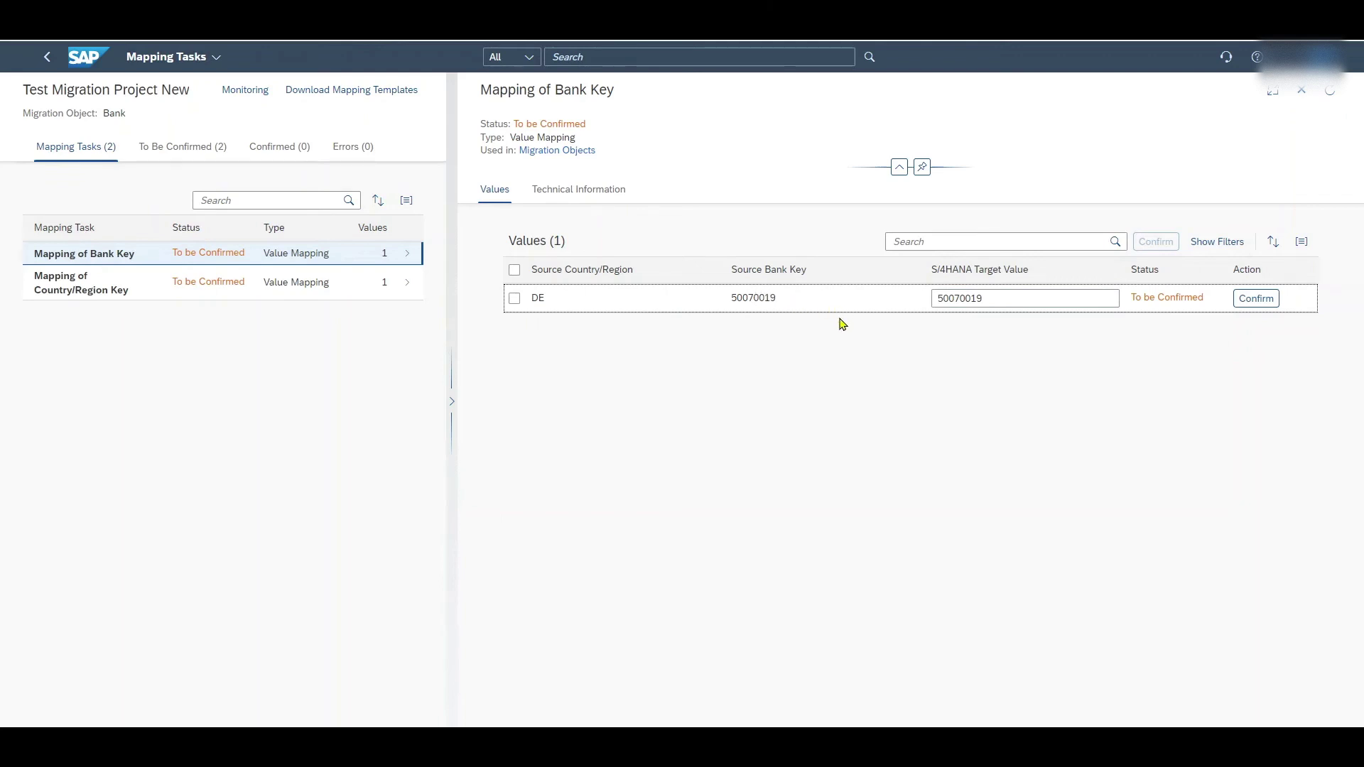
click(998, 297)
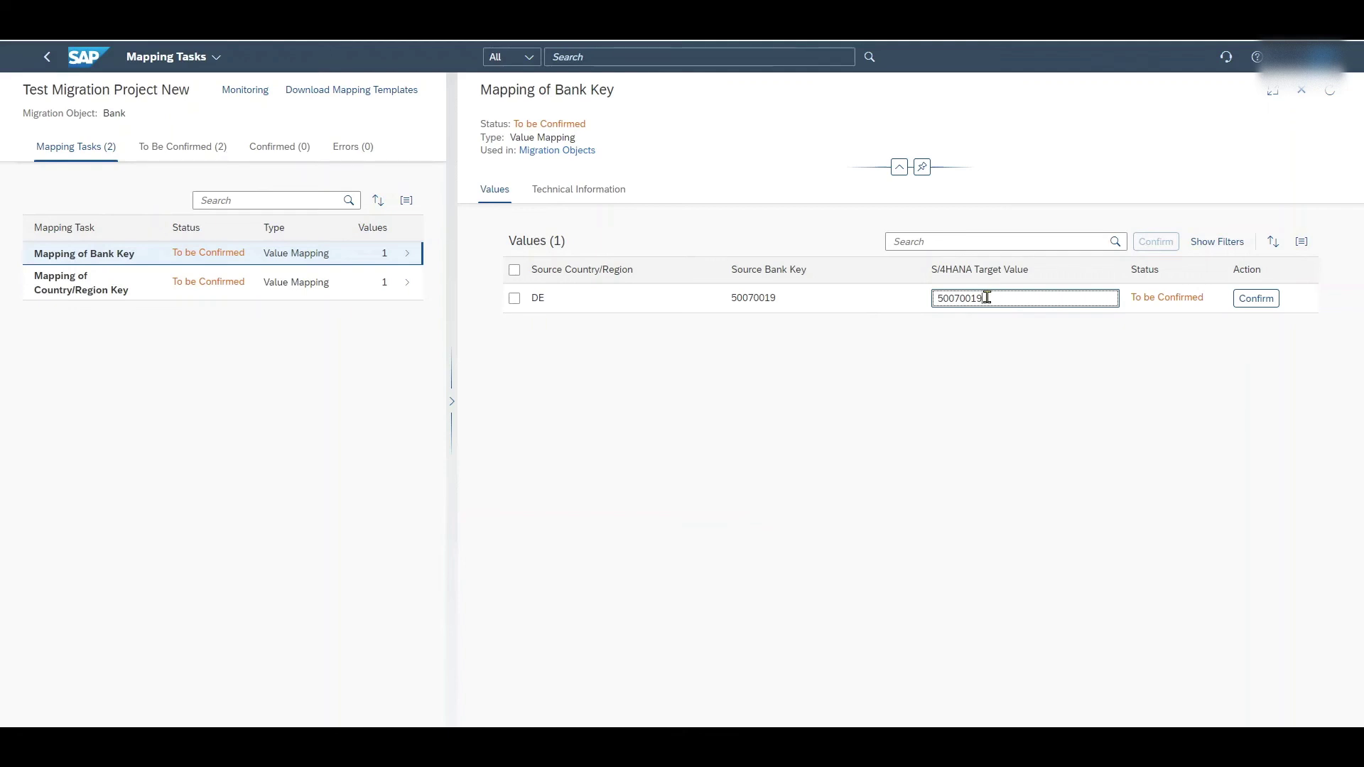
drag(991, 299, 926, 304)
click(1015, 301)
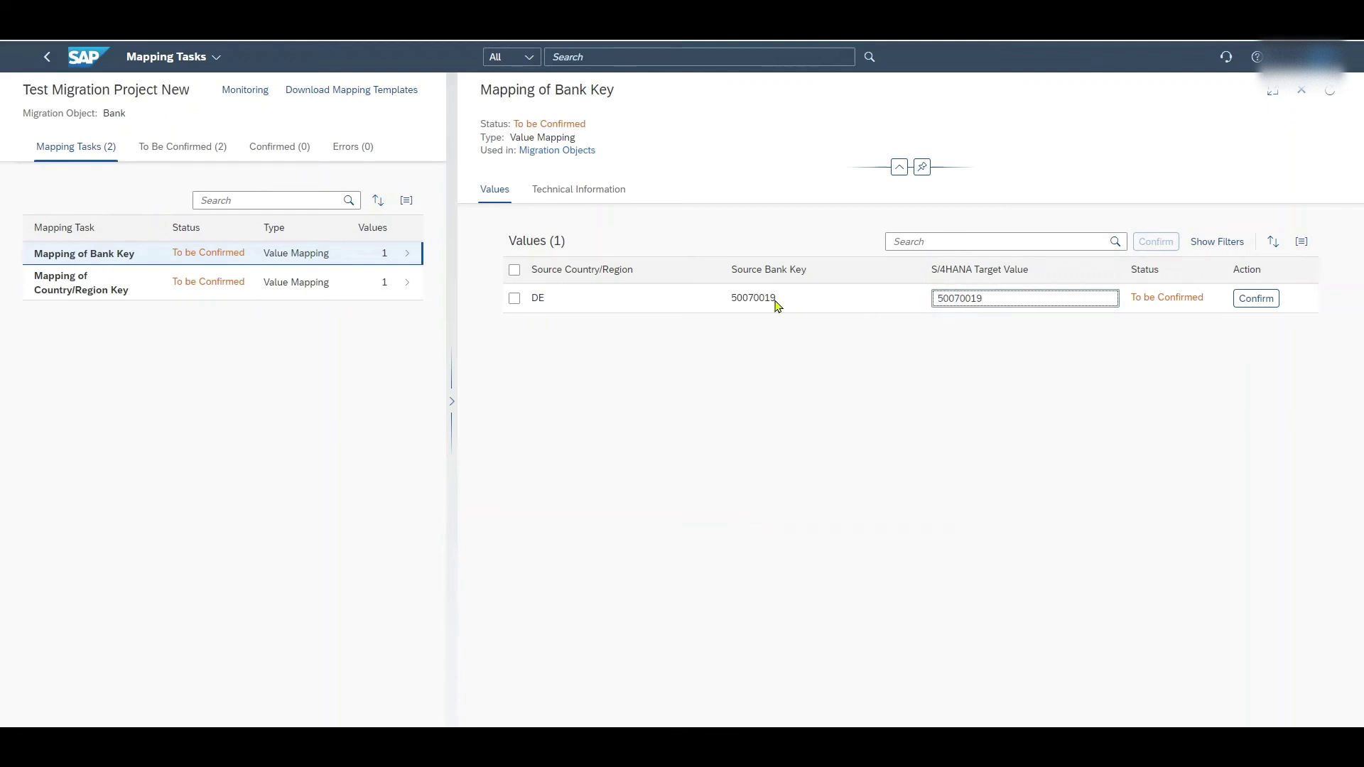
click(734, 298)
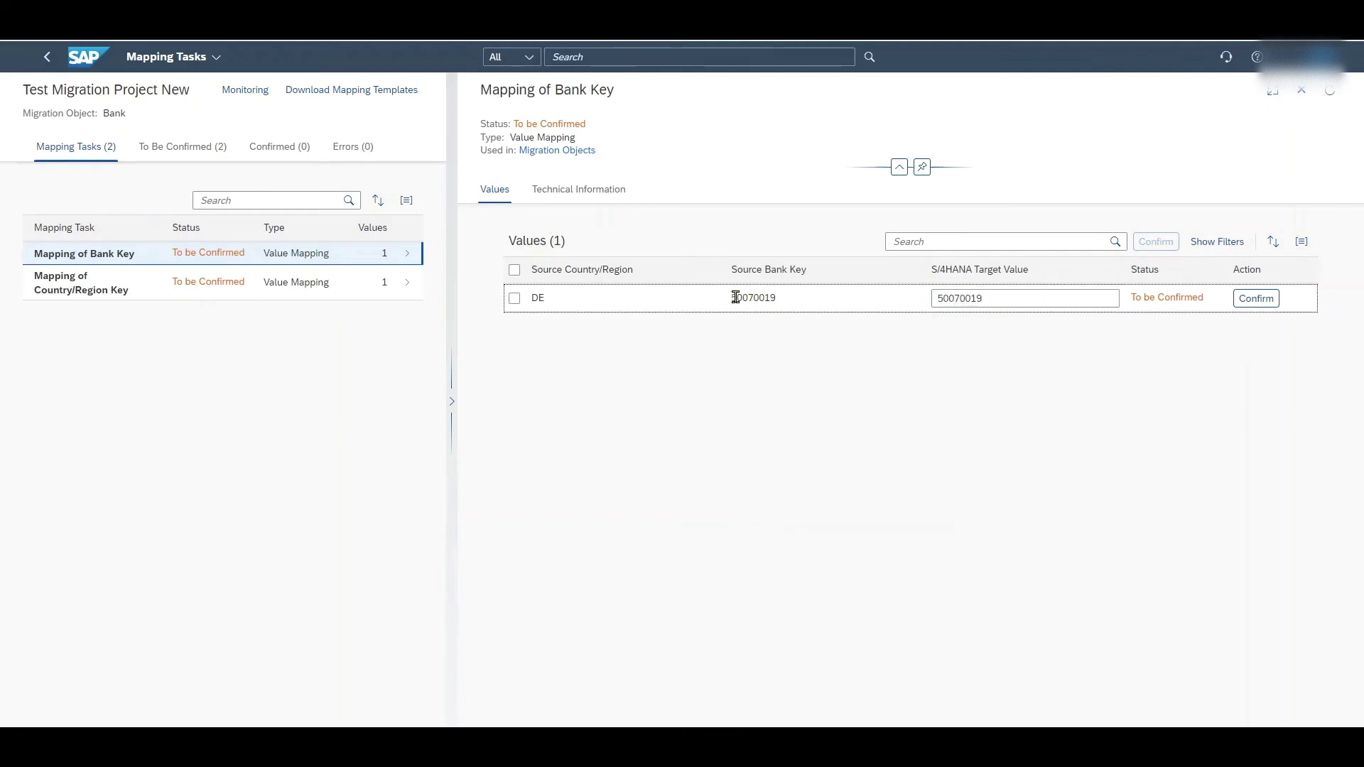
drag(734, 298, 789, 301)
click(790, 302)
drag(1002, 298, 935, 298)
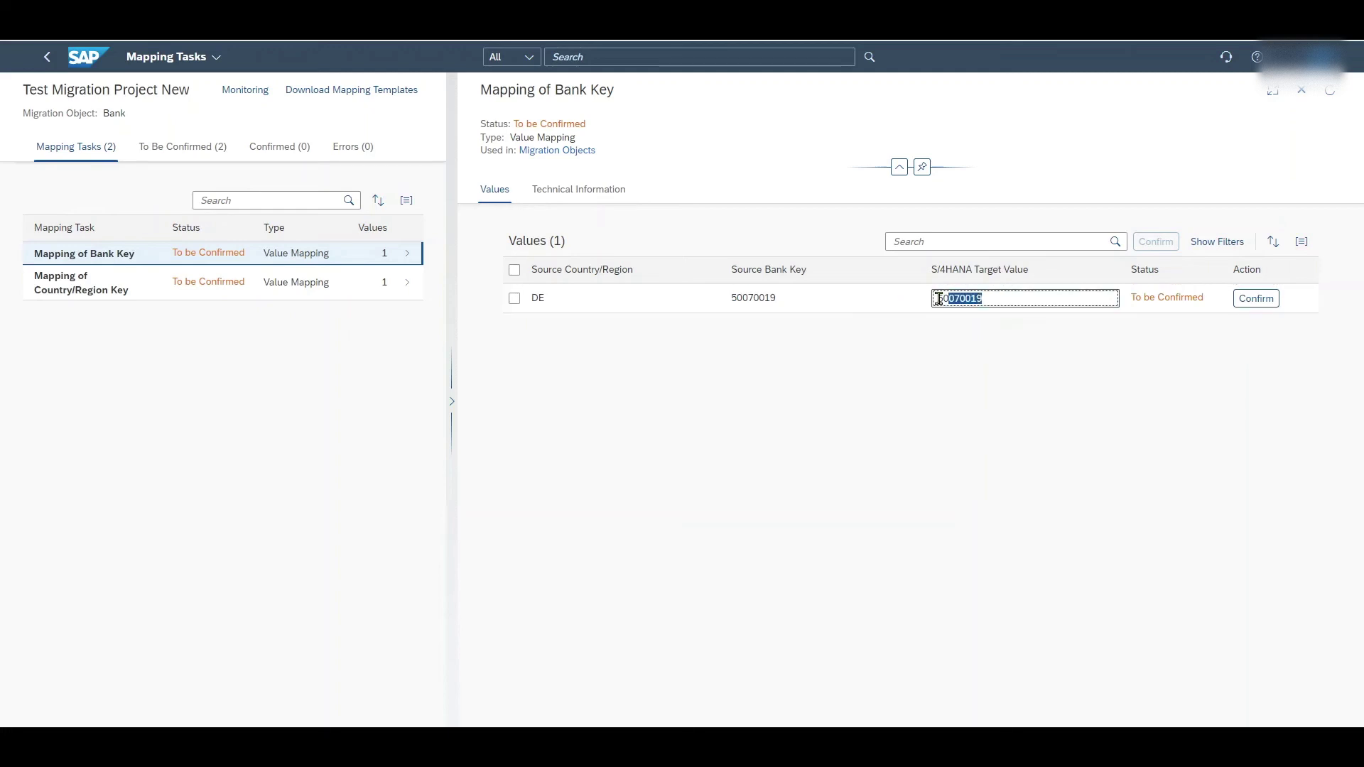
click(1014, 298)
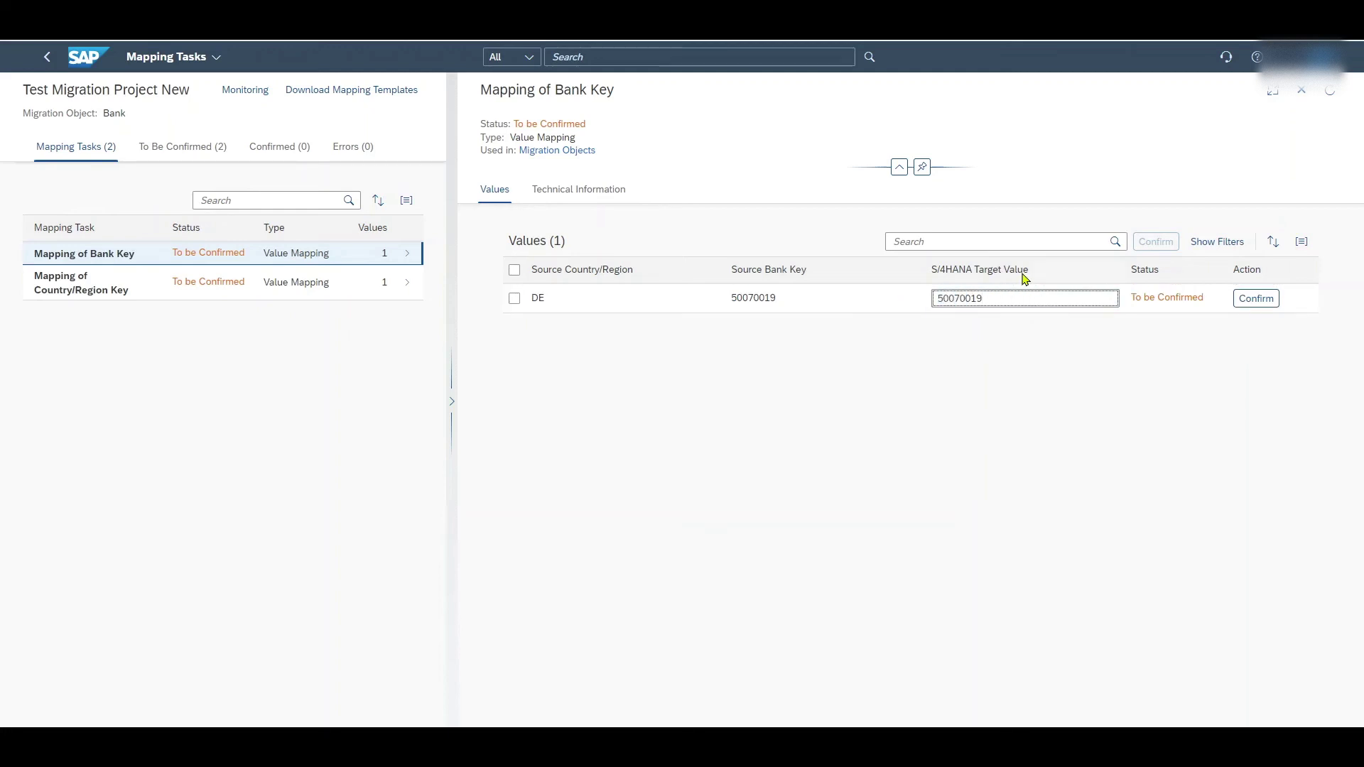
click(1247, 299)
Confirm the DE Country/Region Key mapping and return to the project overview
click(257, 287)
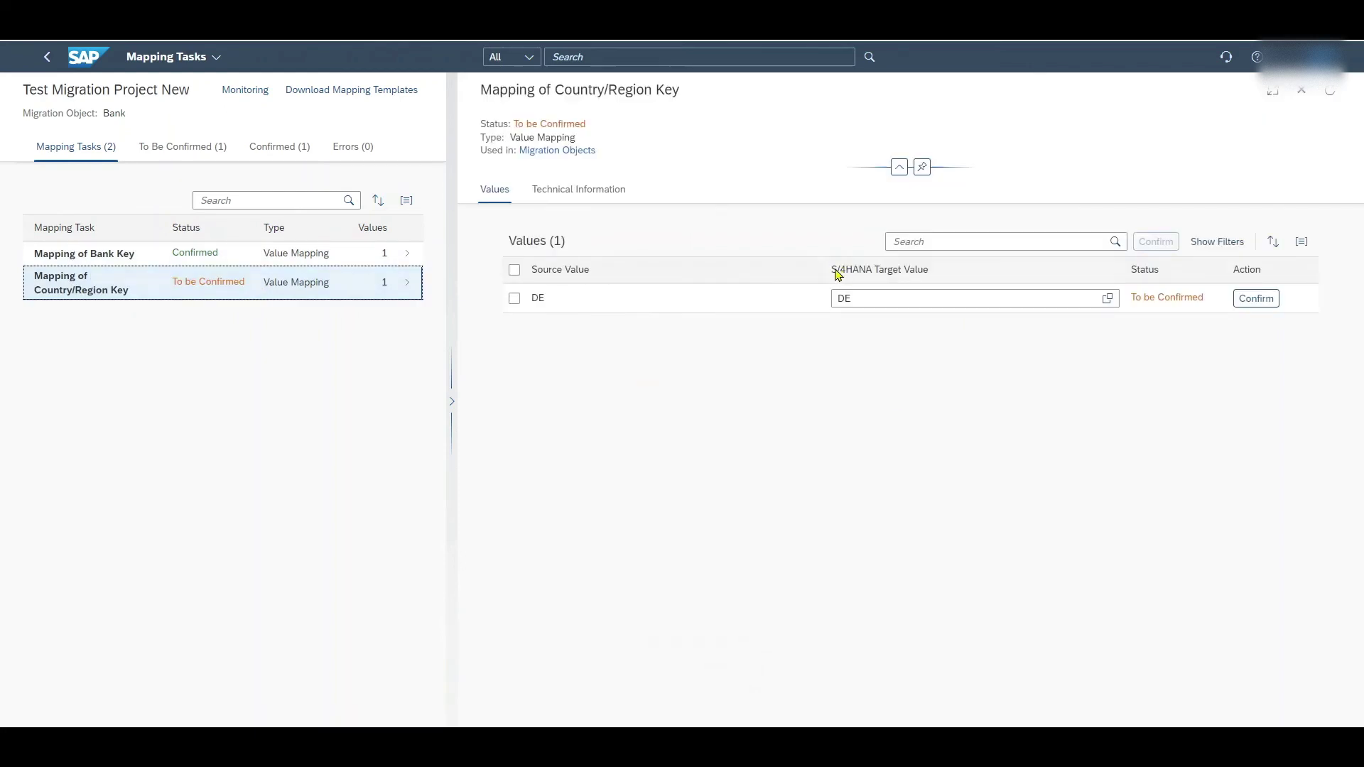
click(1253, 302)
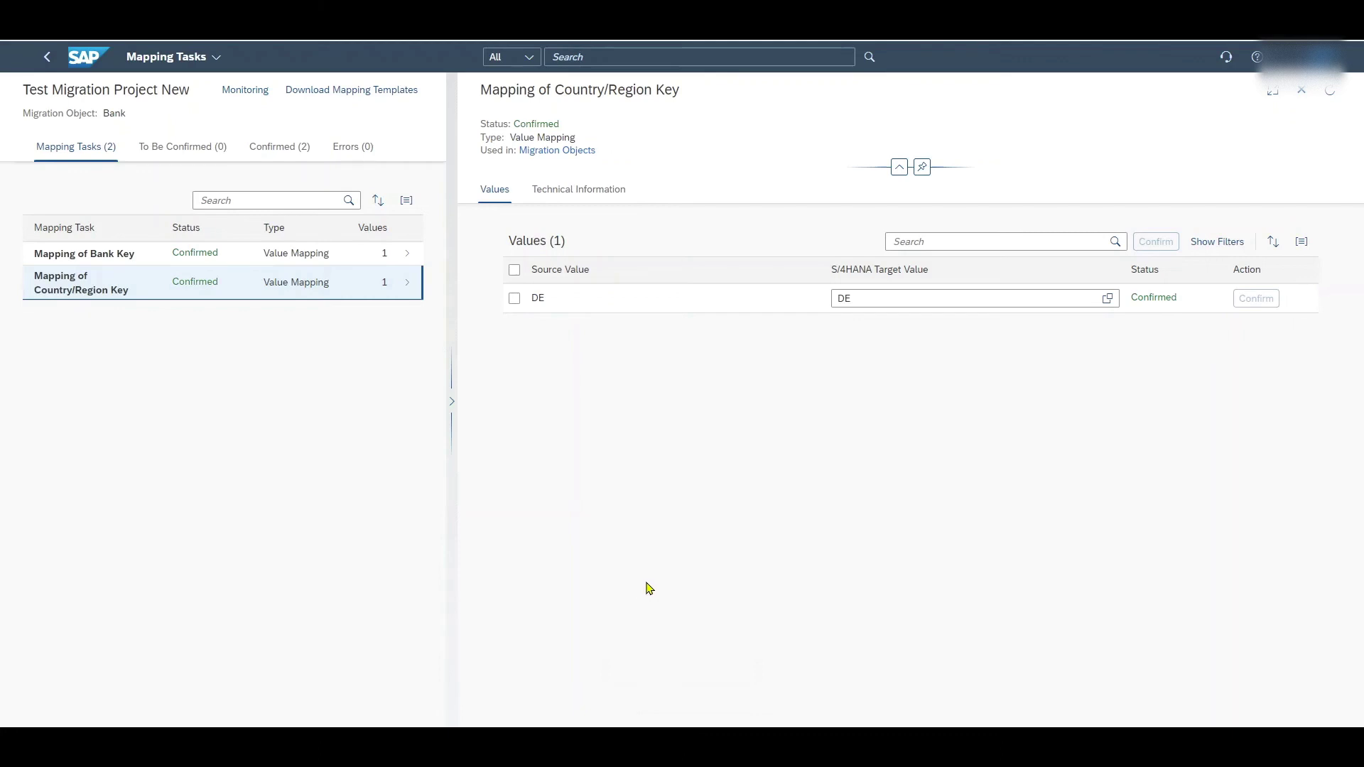
click(49, 58)
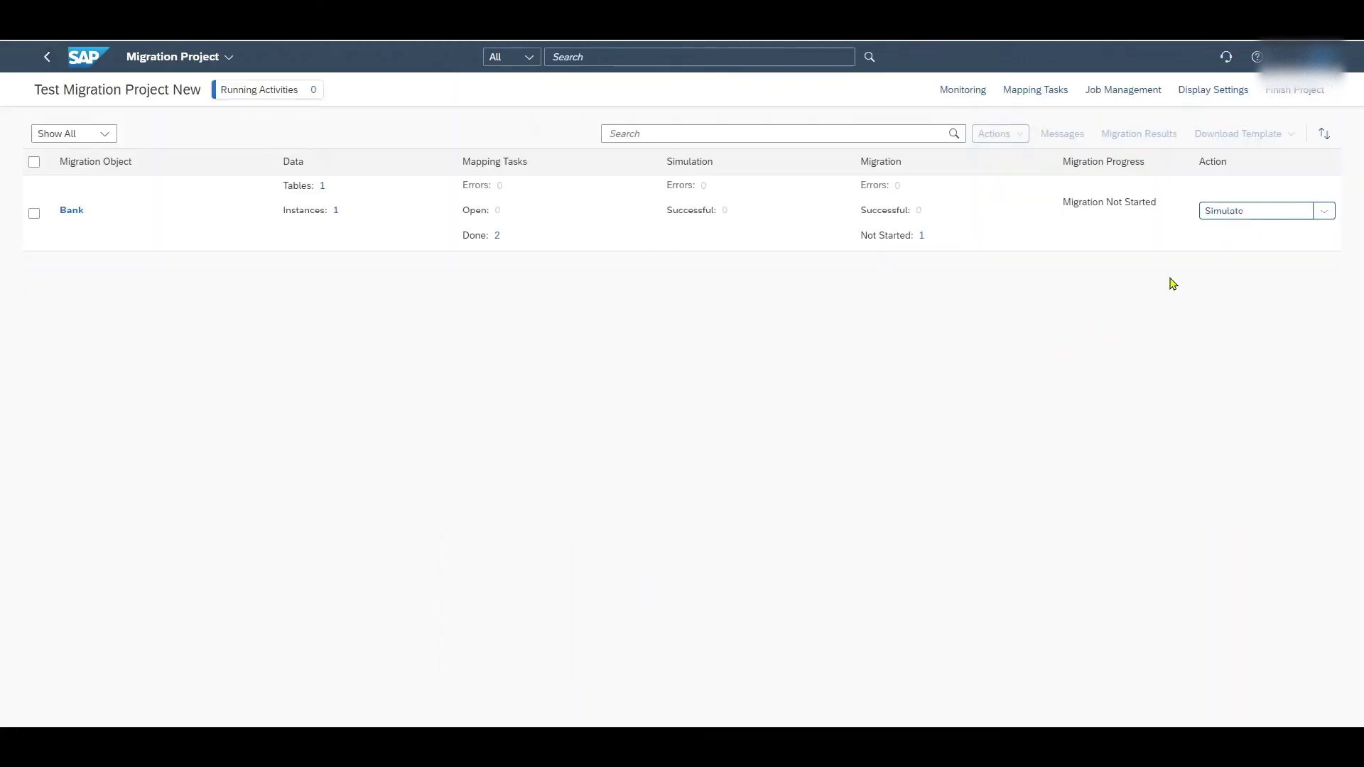
Run the Bank simulation on All Instances
click(1240, 216)
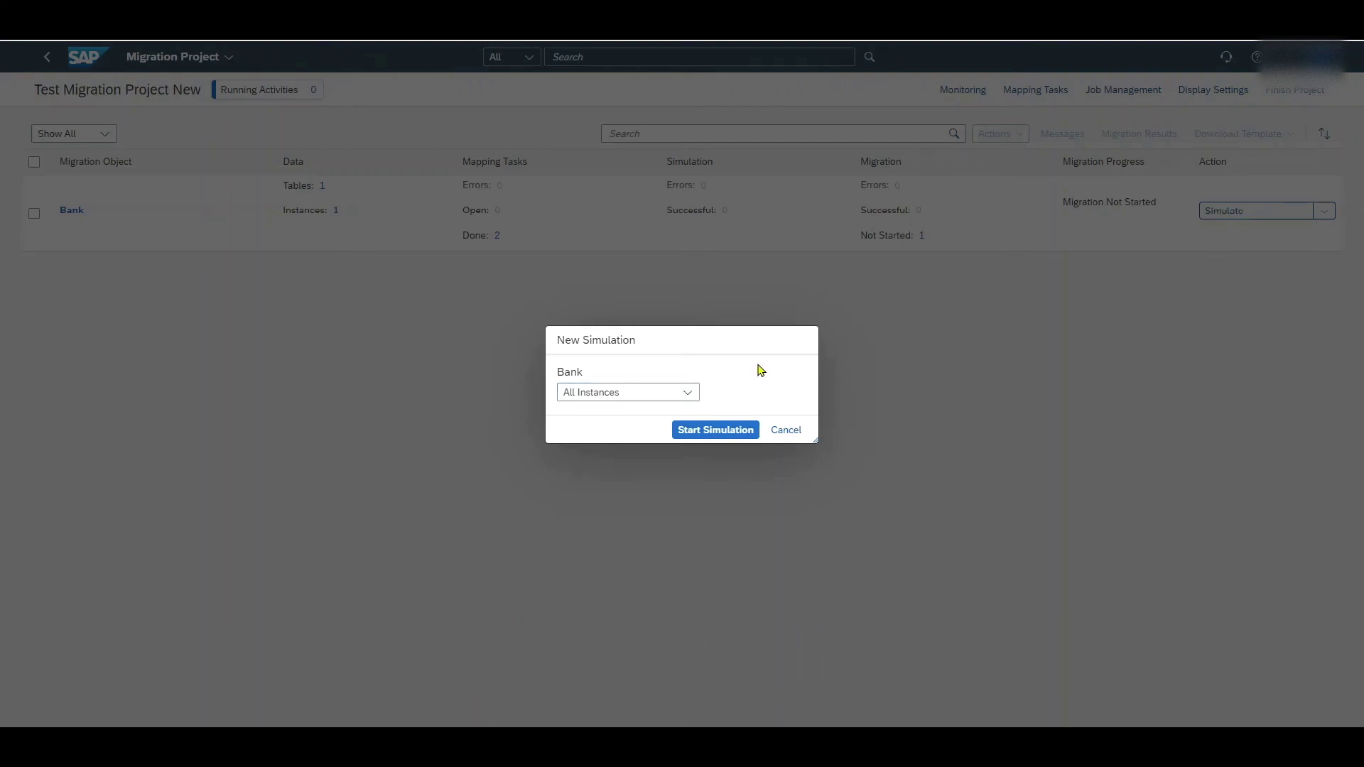
click(688, 393)
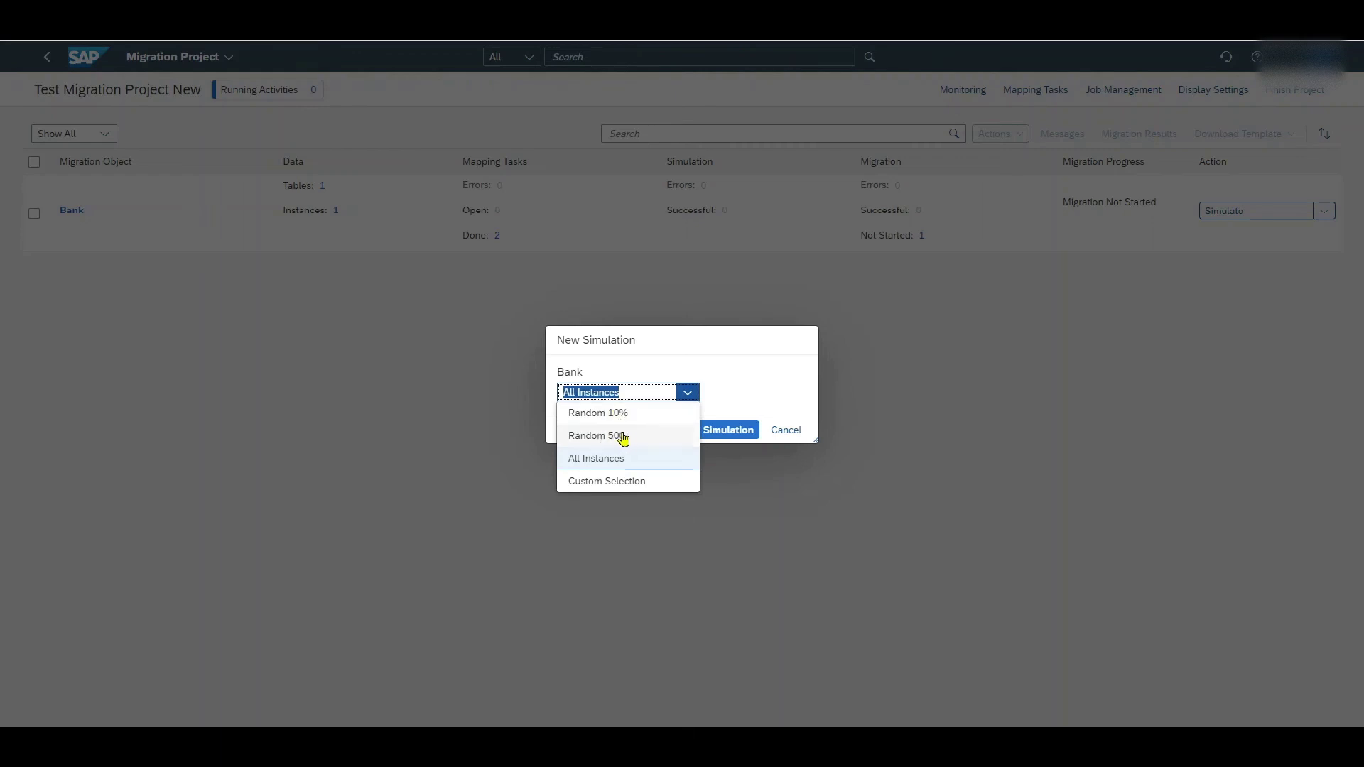
click(661, 354)
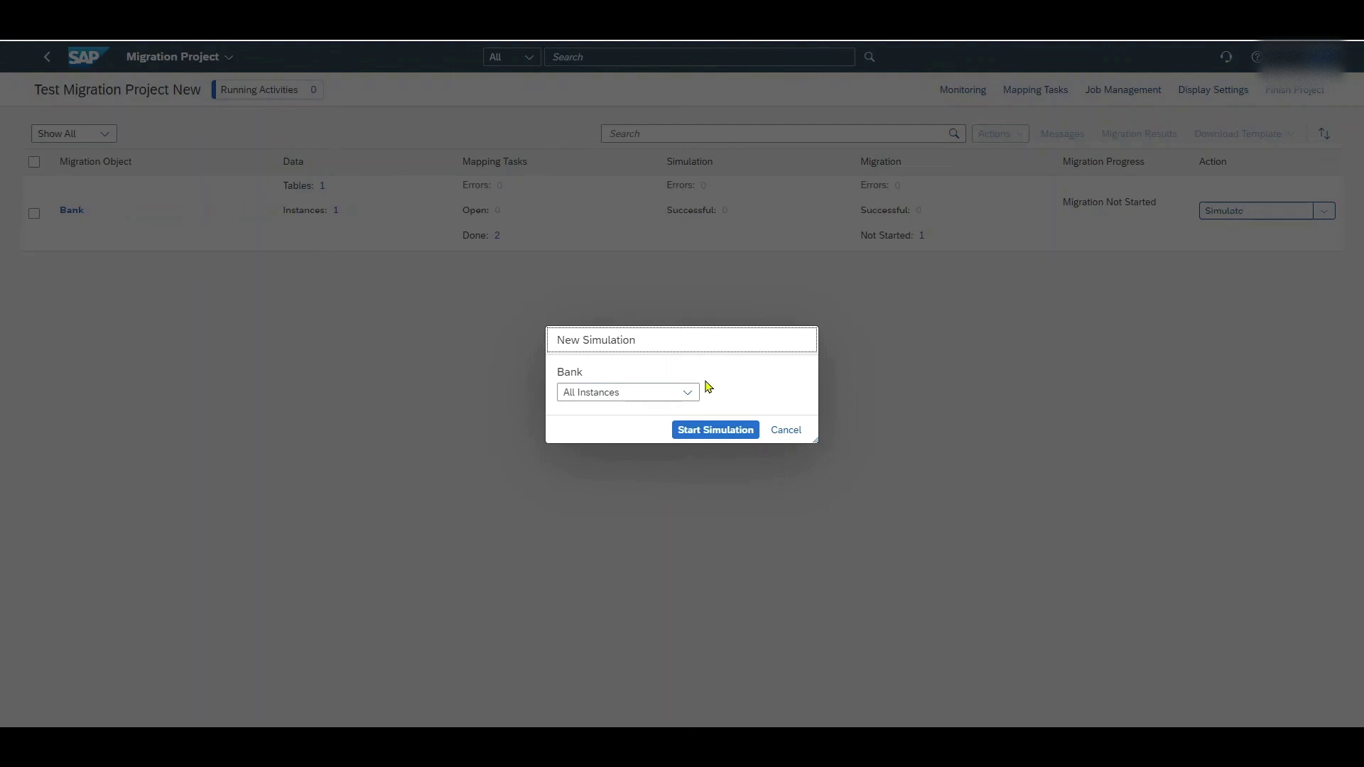
click(696, 433)
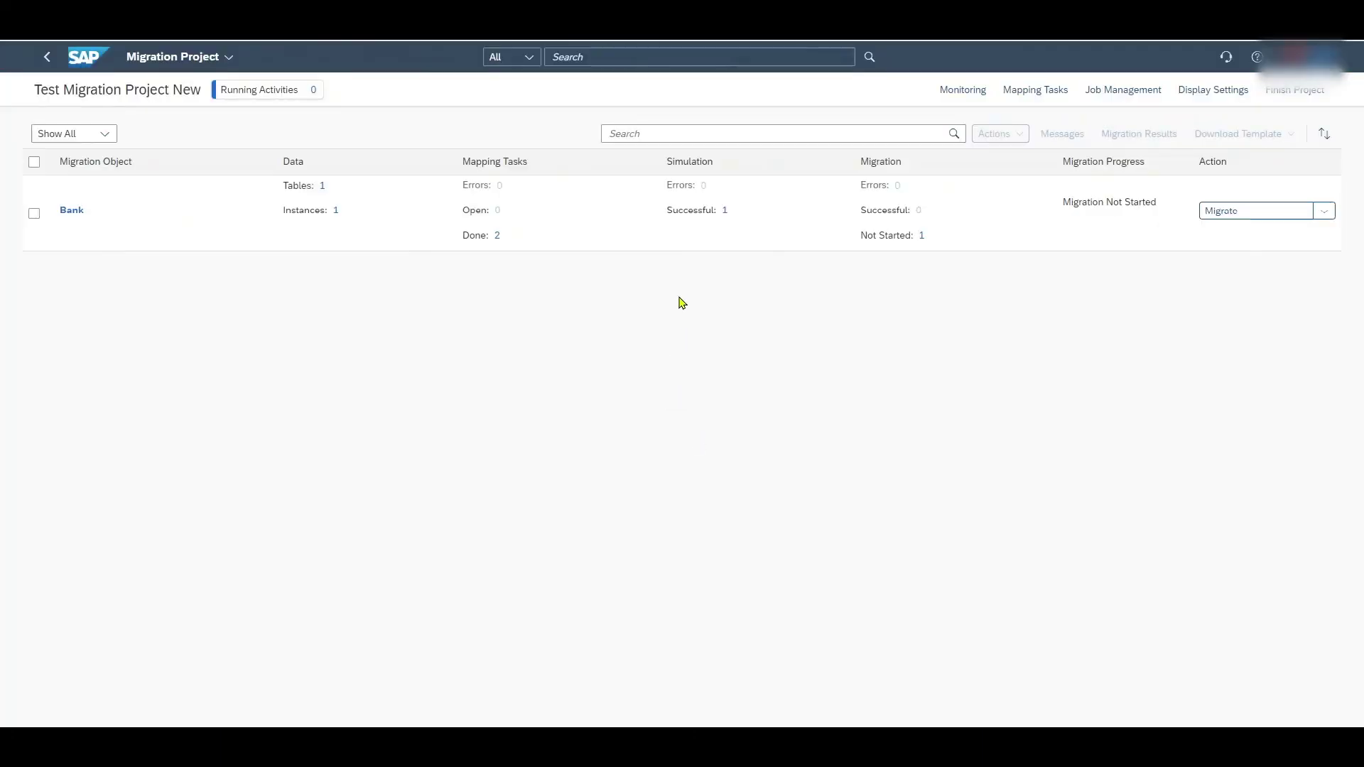
Inspect the one successfully simulated bank 50070019, then go back to the project overview
click(725, 211)
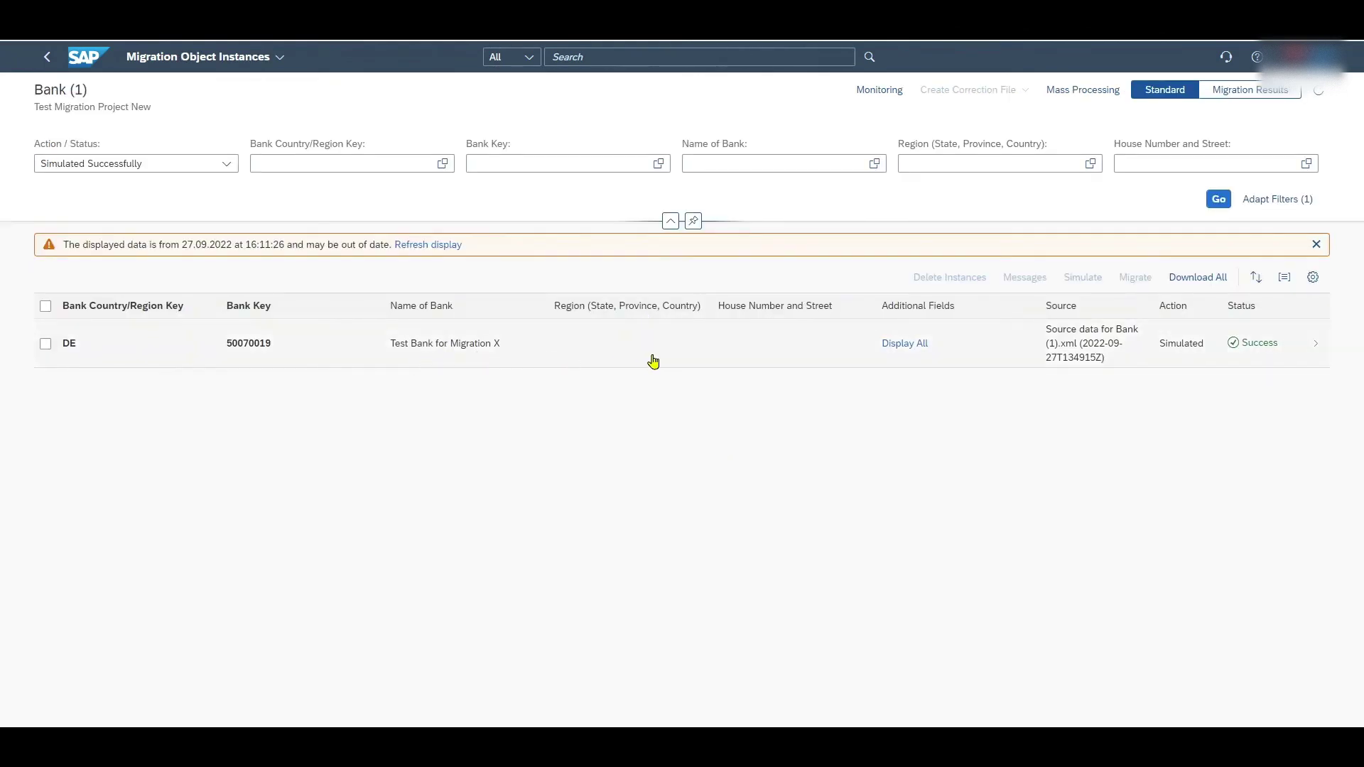
click(1304, 354)
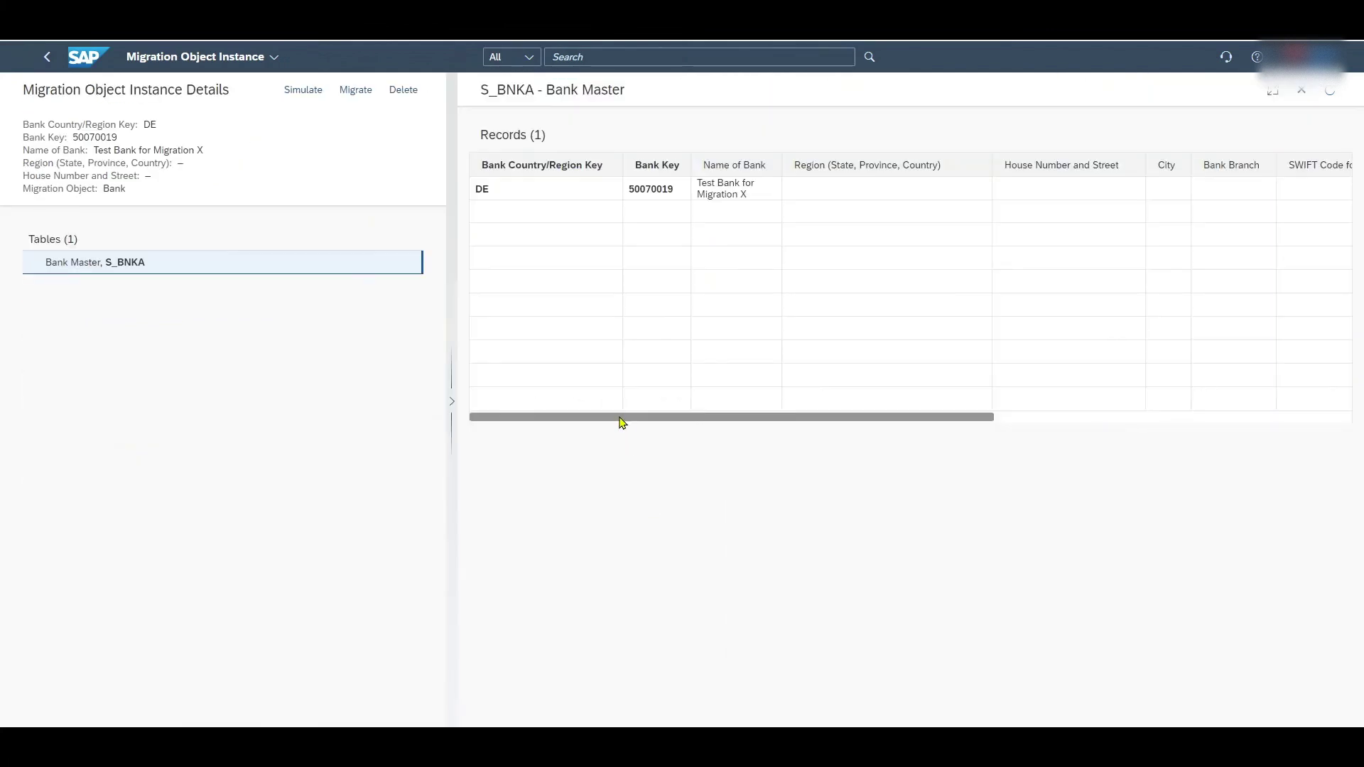
drag(622, 423, 588, 408)
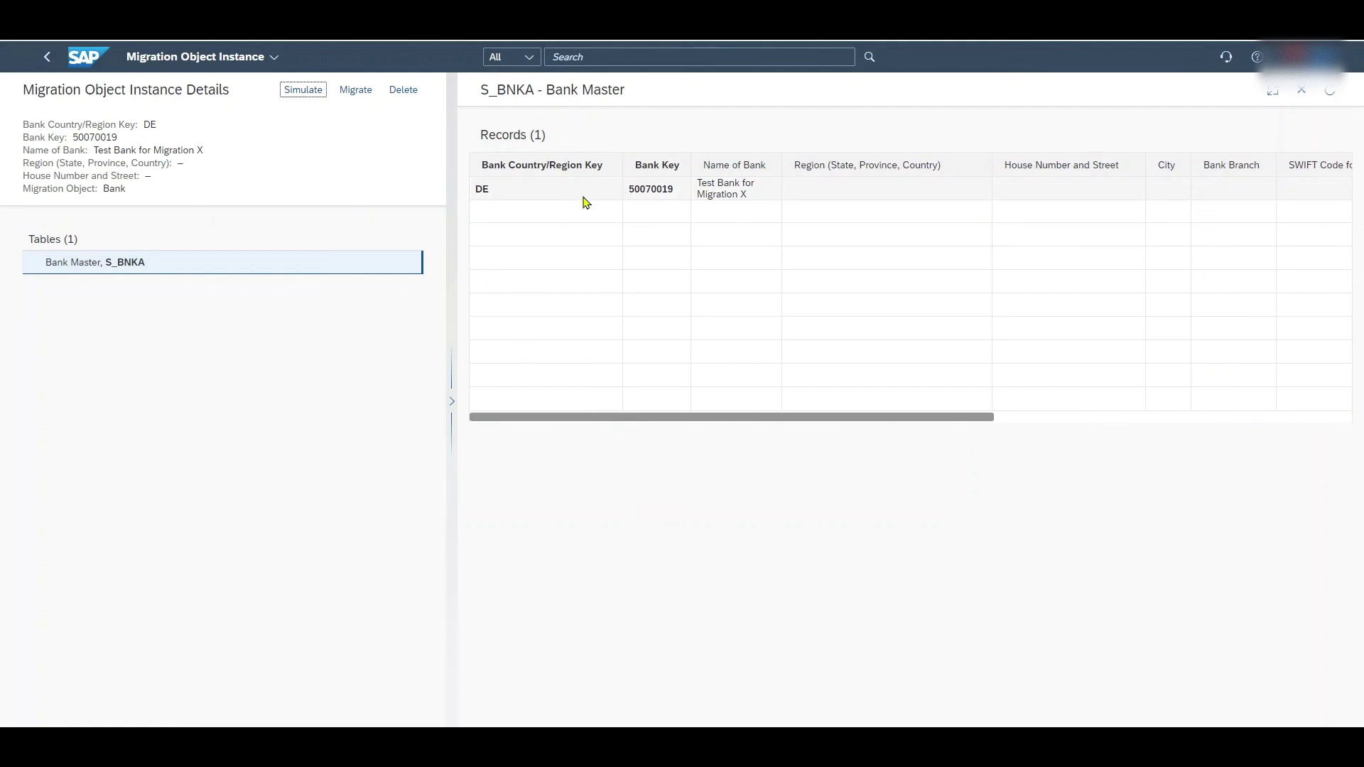
click(47, 57)
click(47, 57)
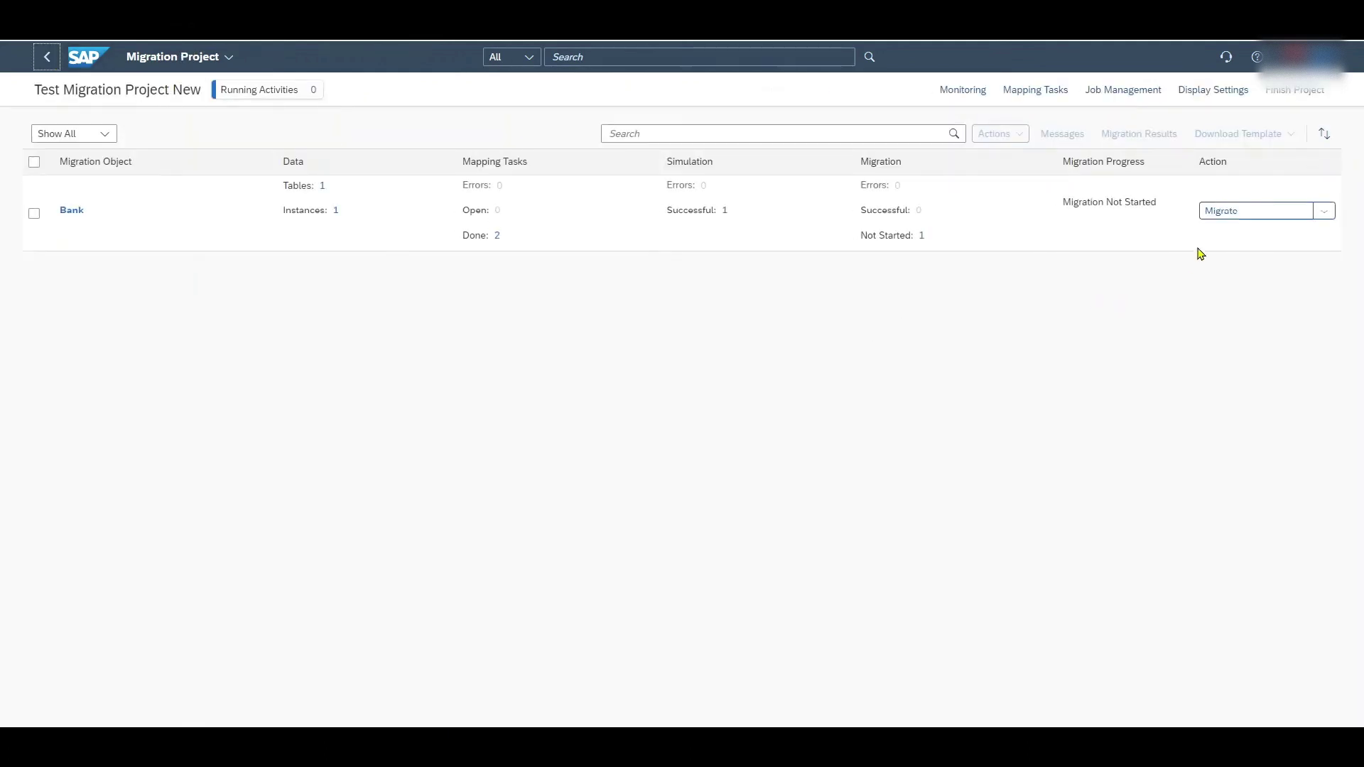
Migrate all Bank instances, accepting the irreversible migration warning
click(1234, 213)
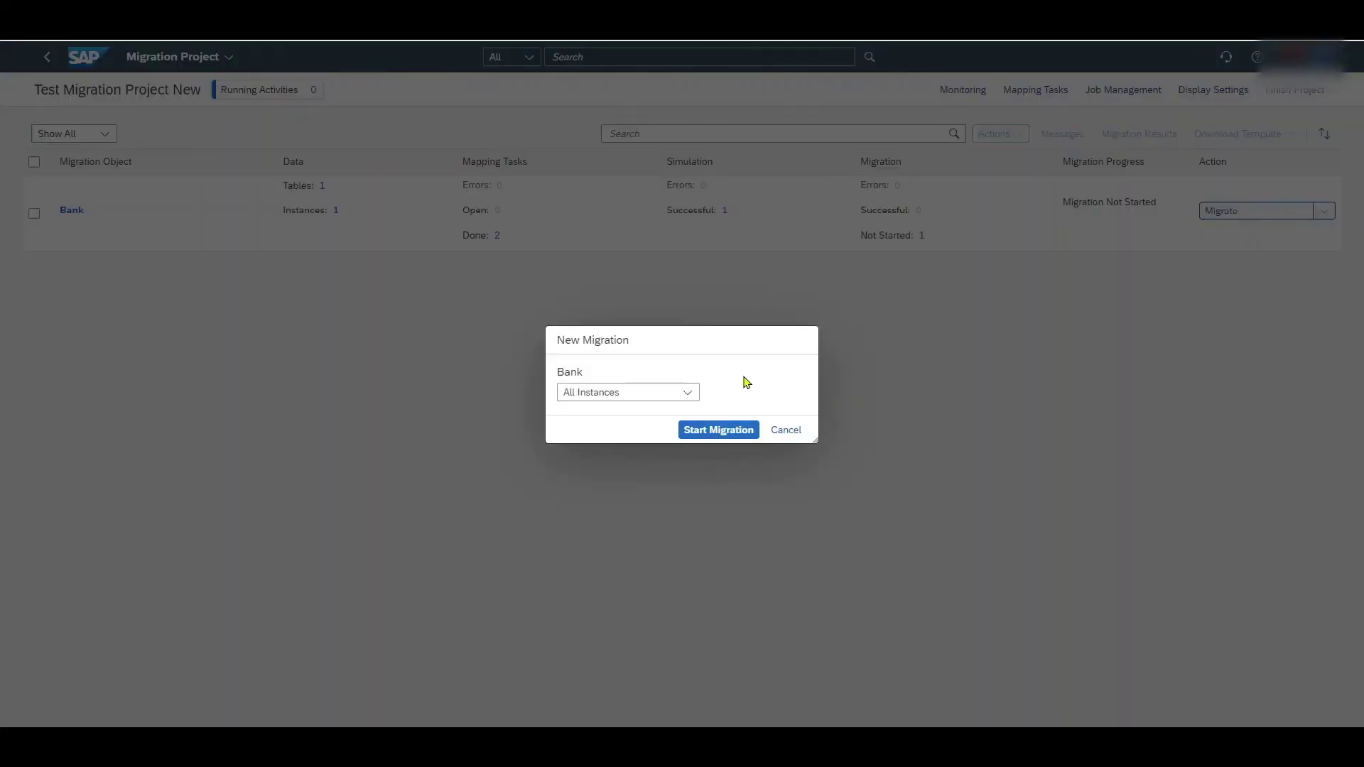
click(707, 432)
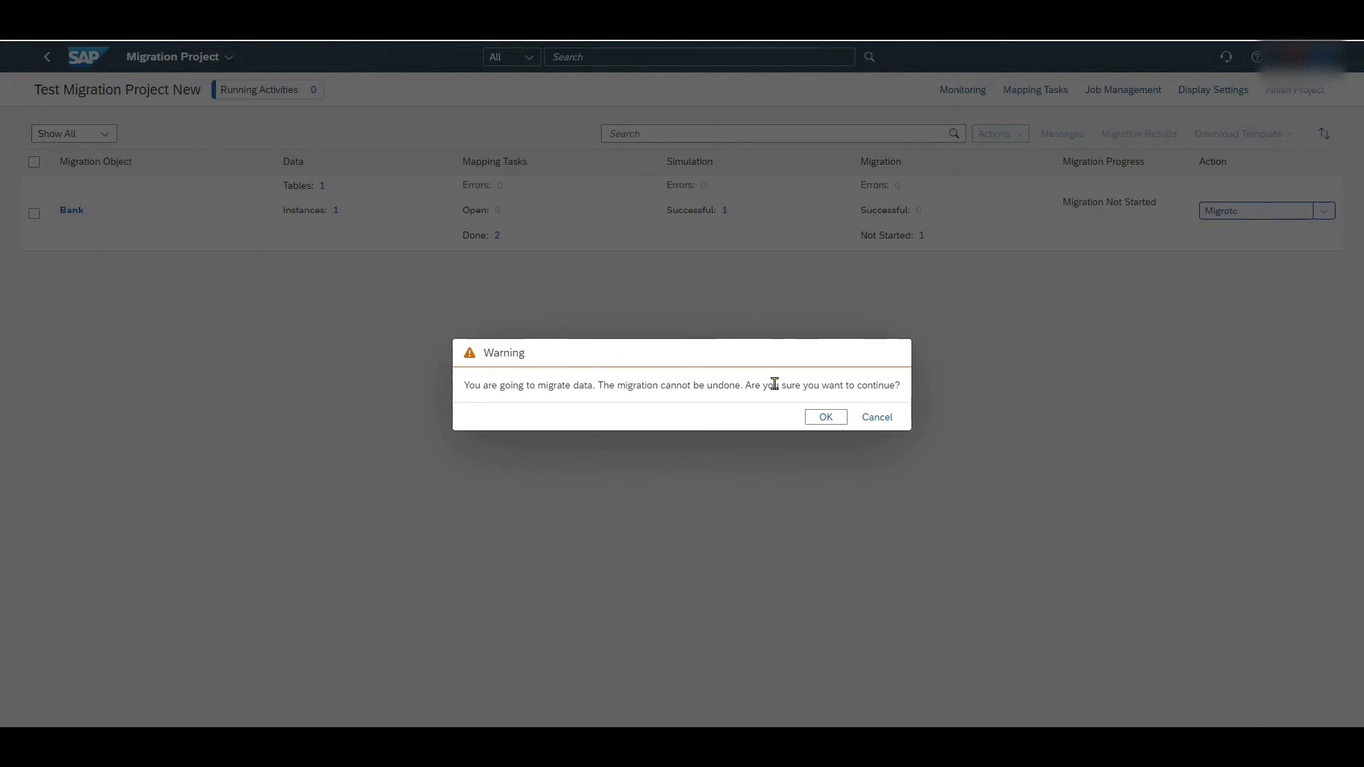
click(825, 418)
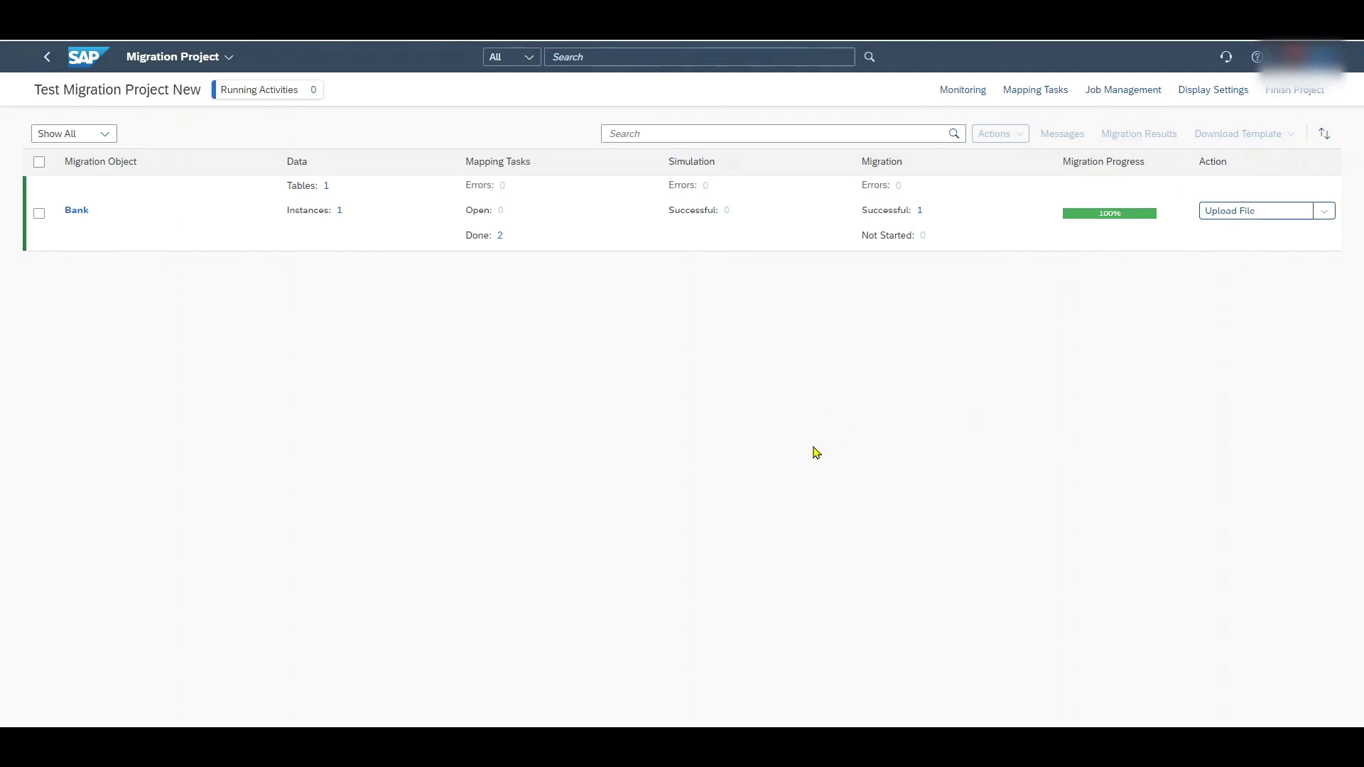
click(599, 60)
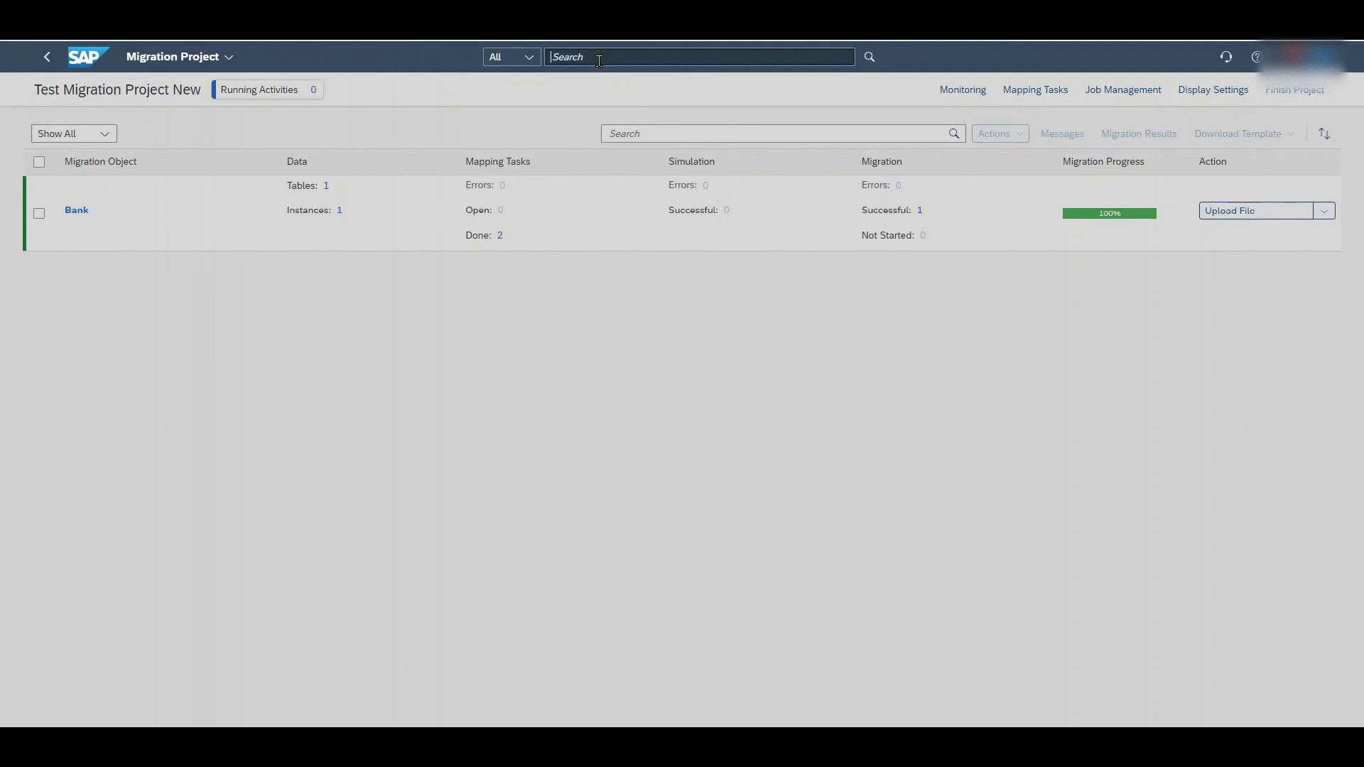
In Manage Banks, filter by Bank Key 50070019 and open that bank's detail page
text(manage banks)
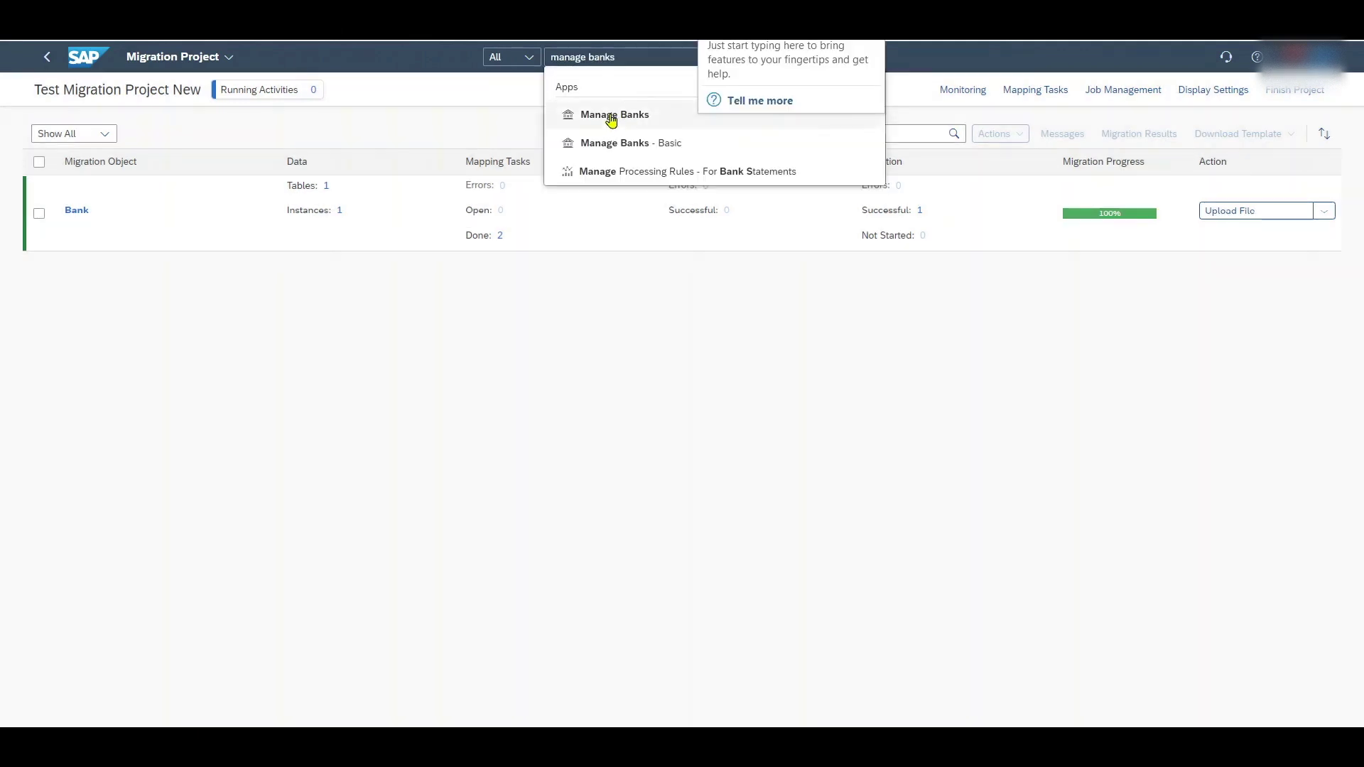
click(612, 119)
click(294, 148)
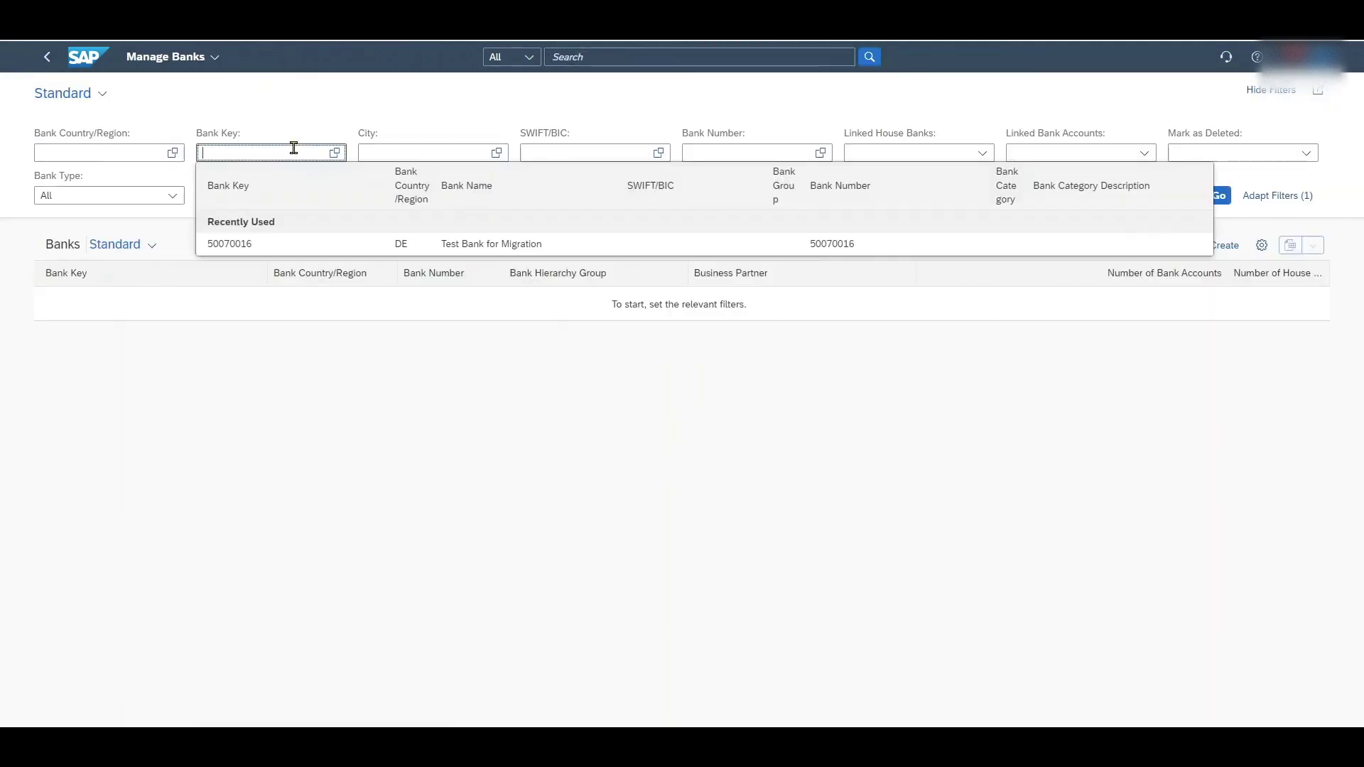
text(50070019)
key(Return)
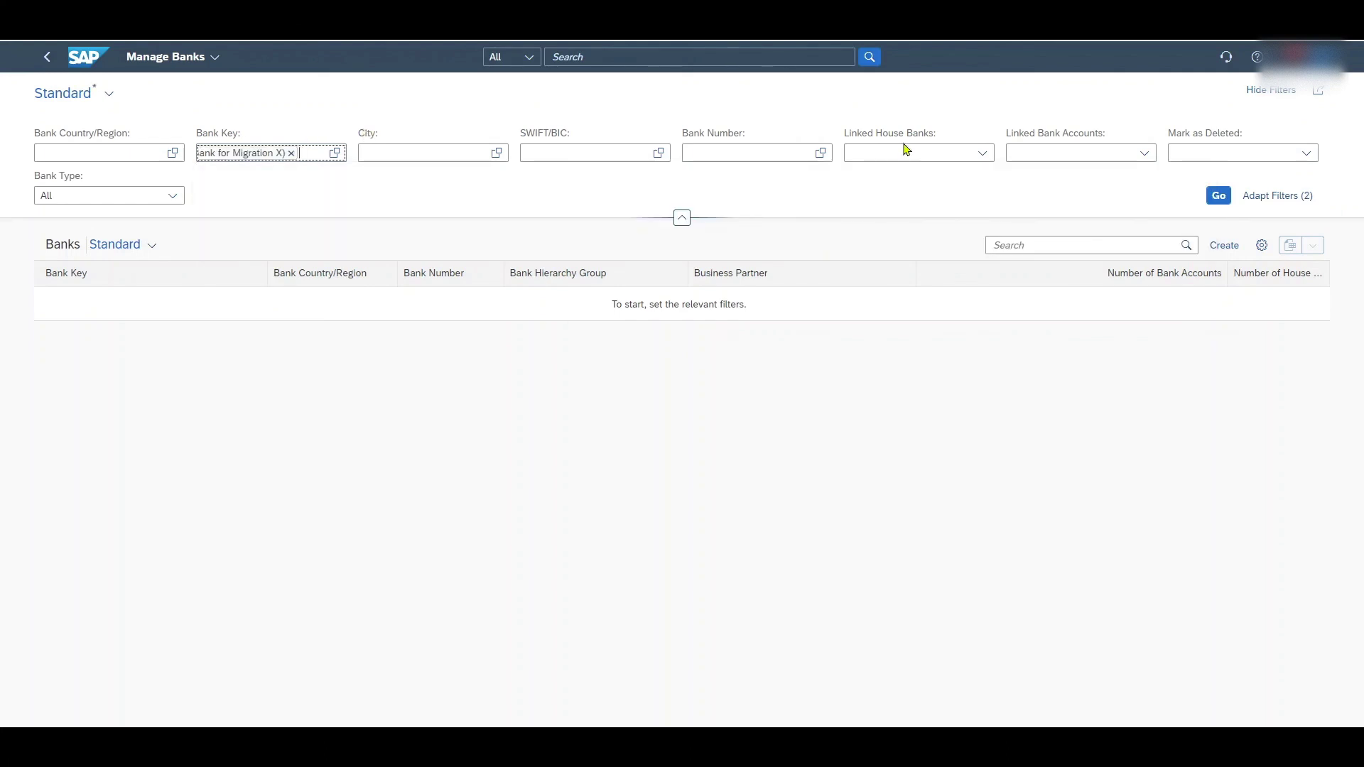
click(1210, 198)
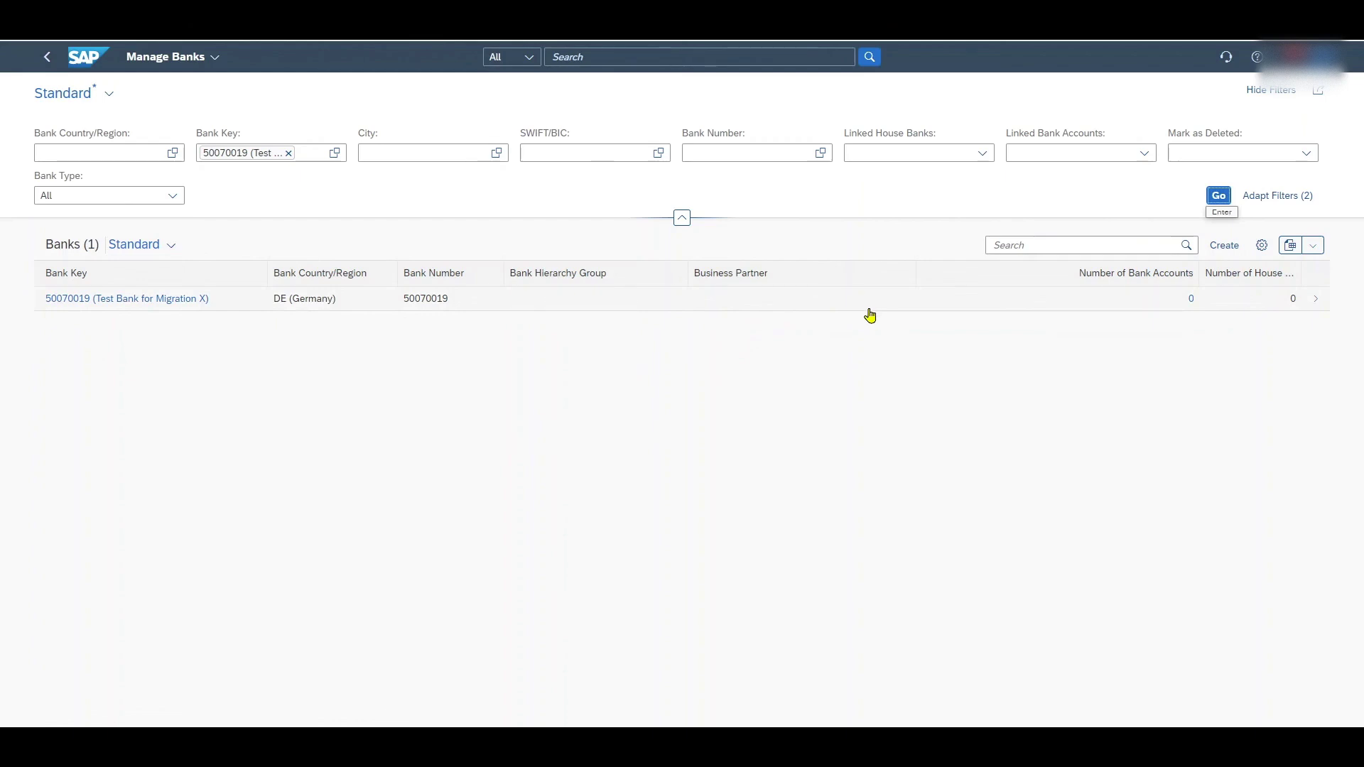
click(957, 311)
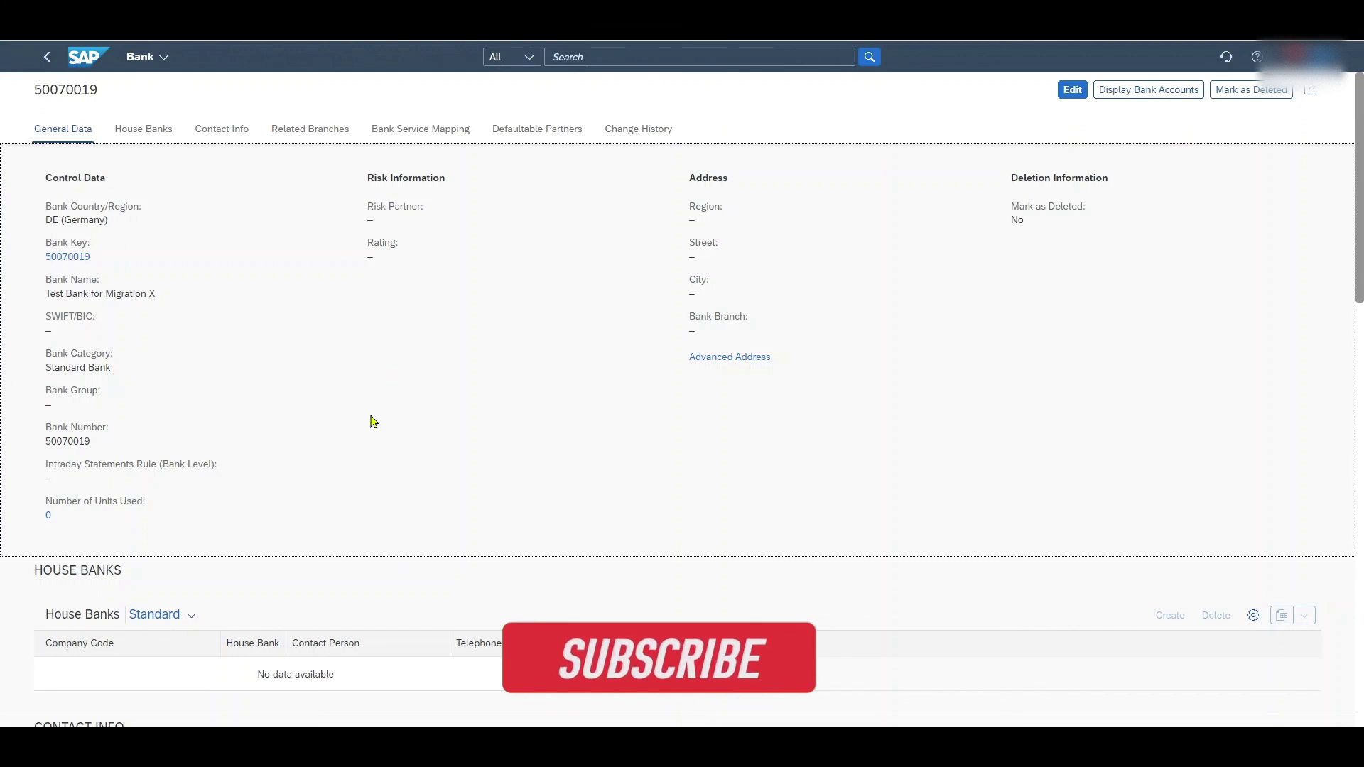